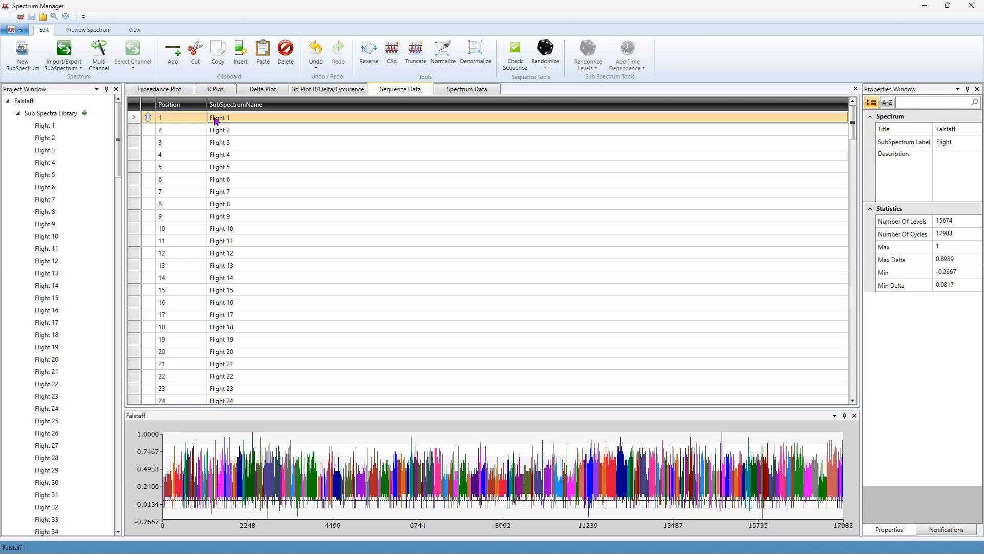
# Create a new project named "Spectrum Example" with sub-spectrum label "Flight" and description "Example Spectrum for demonstration video."
pyautogui.click(19, 30)
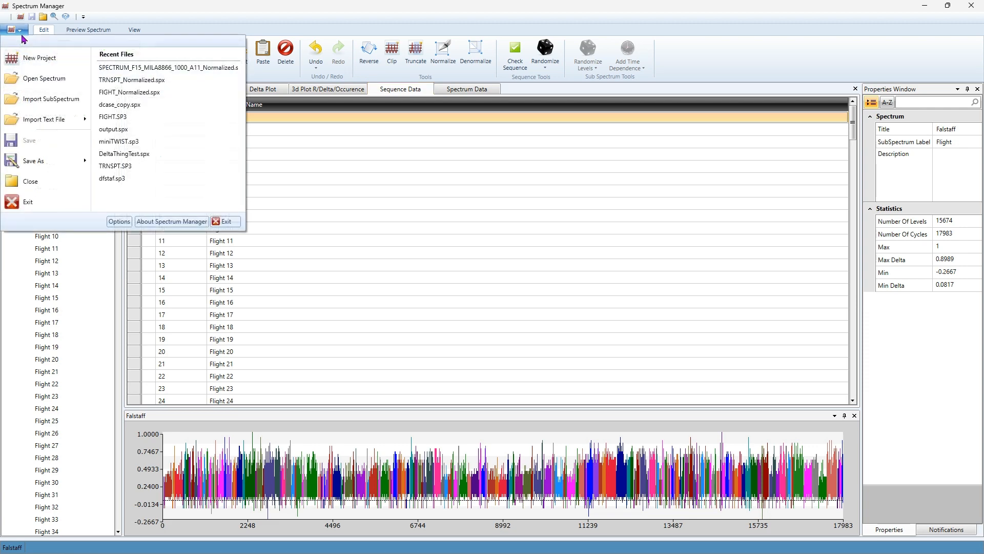
pyautogui.click(47, 59)
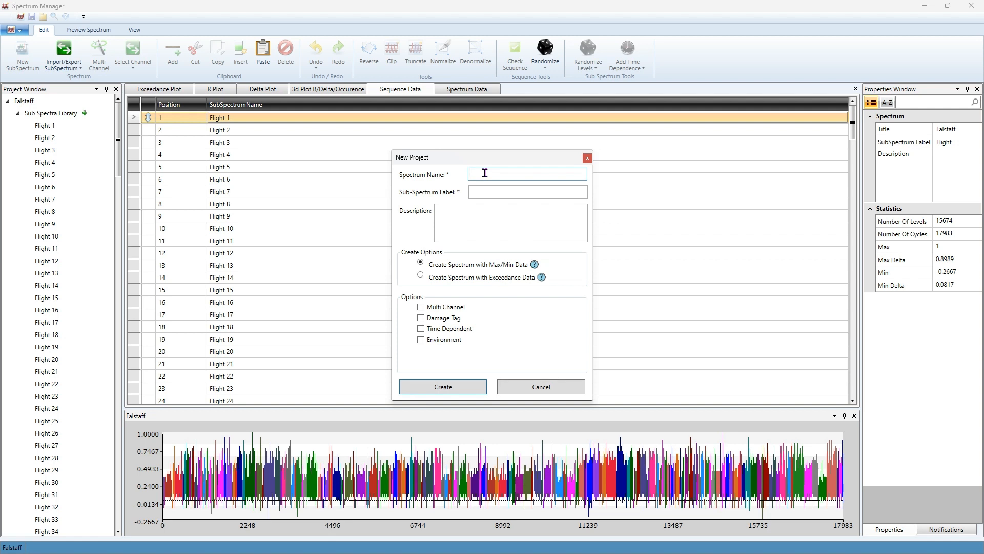
pyautogui.write('Spectrum Example')
pyautogui.click(484, 193)
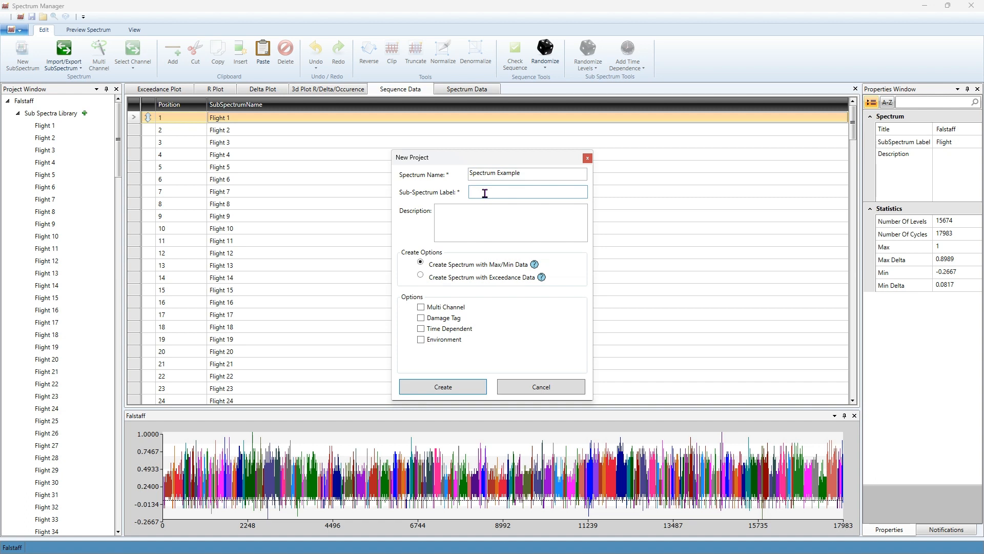
pyautogui.write('Flight')
pyautogui.click(463, 211)
pyautogui.write('Example Spec')
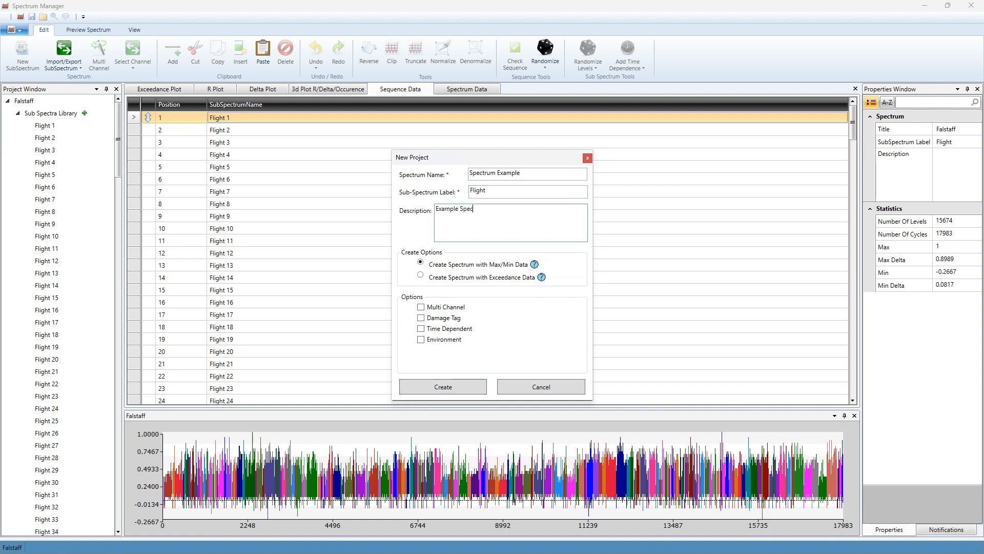
pyautogui.write('trum for demonstration video.')
pyautogui.click(472, 387)
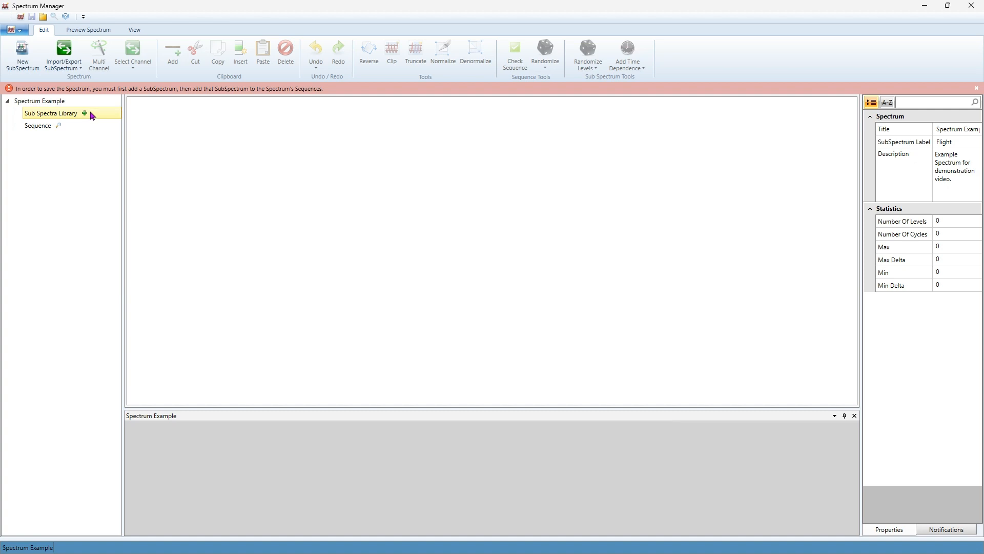
# Create the sub-spectrum Flight 1 and give it a first level with max 0.9, min 0.1 and 5 cycles
pyautogui.click(35, 54)
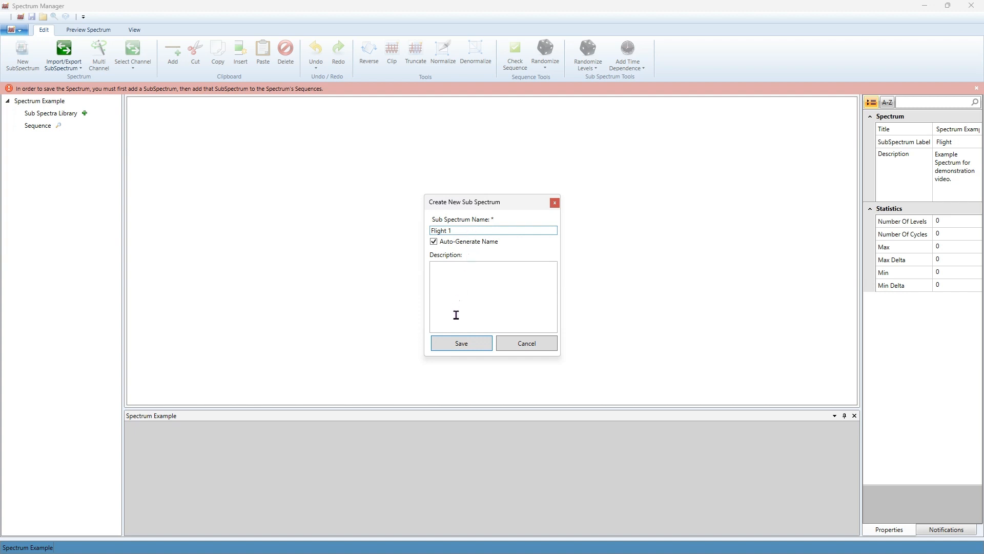
pyautogui.click(463, 343)
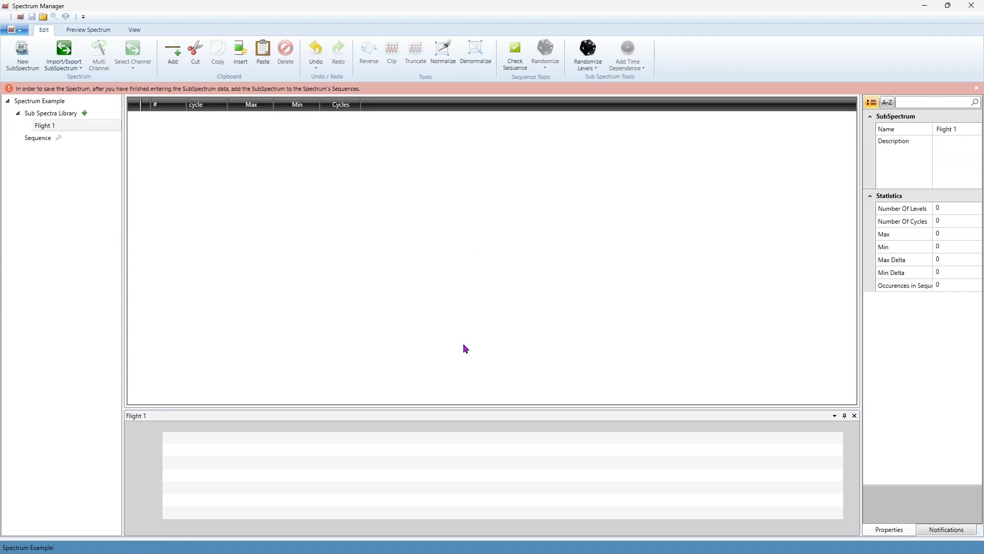
pyautogui.rightClick(235, 135)
pyautogui.click(284, 142)
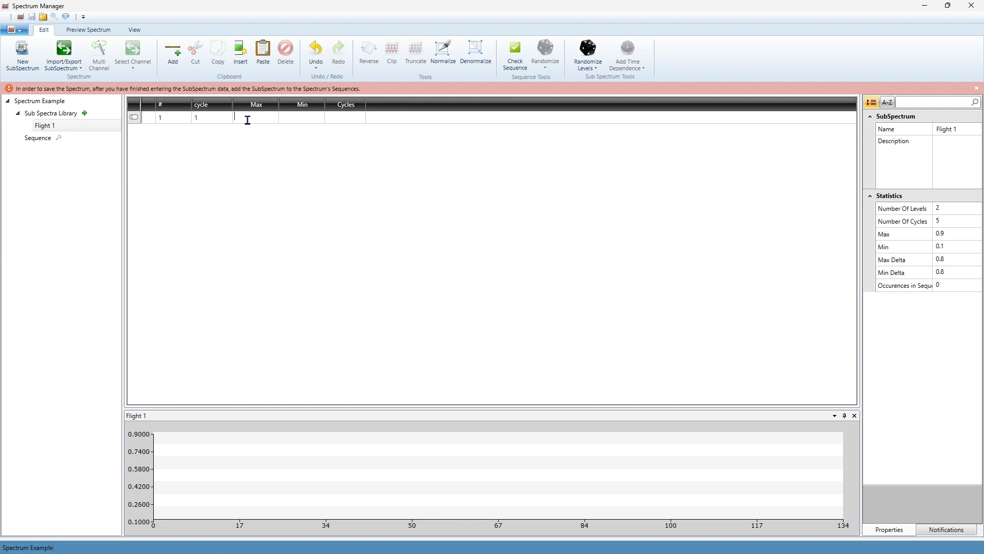
pyautogui.write('0.9')
pyautogui.press('Tab')
pyautogui.write('0.1')
pyautogui.press('Tab')
pyautogui.write('5')
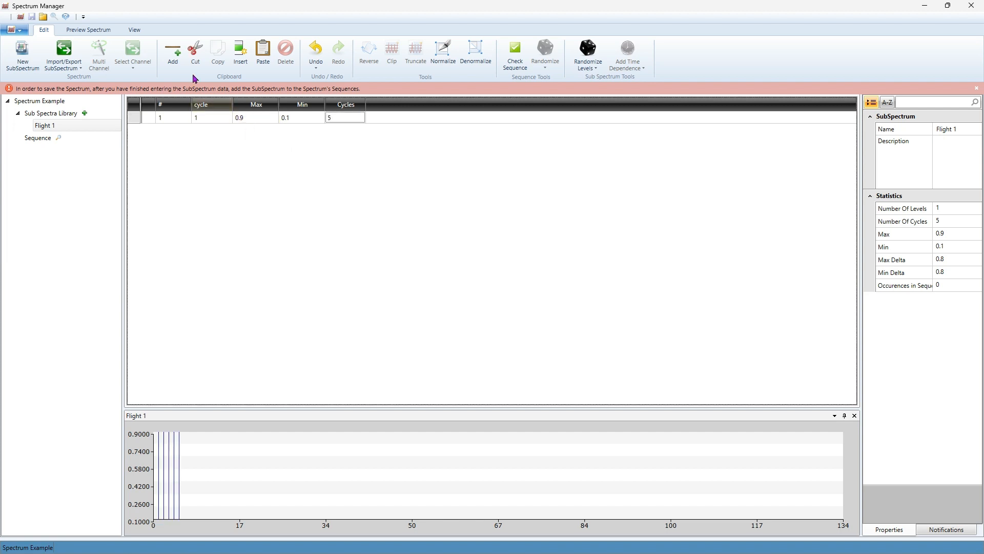
# Add a second level to Flight 1 with max 0.8, min 0.2 and 5 cycles
pyautogui.click(172, 55)
pyautogui.write('0.8')
pyautogui.press('Tab')
pyautogui.write('0.2')
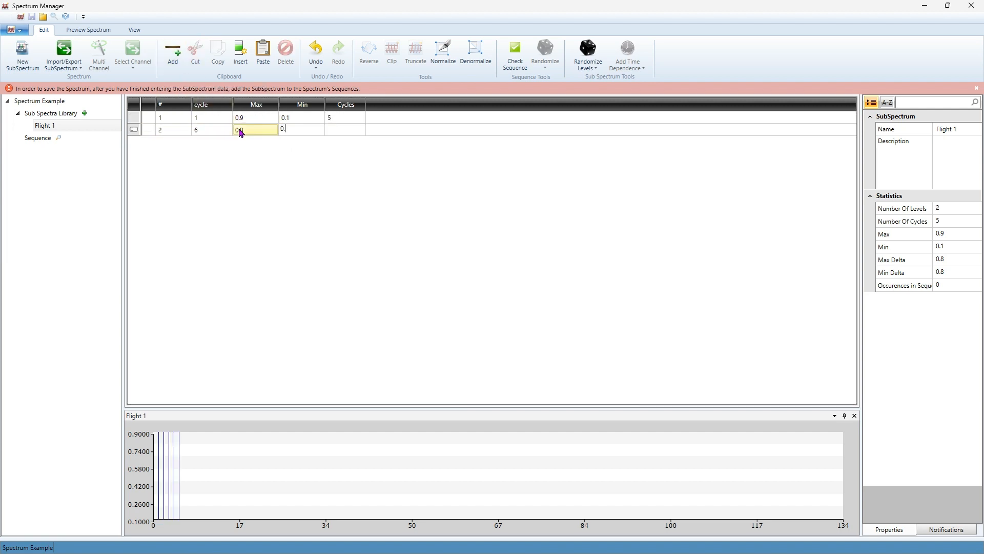
pyautogui.press('Tab')
pyautogui.write('5')
# Copy the data block C4:E224 from the PresetResources.xlsx workbook in Excel and insert it below Flight 1's existing levels in Spectrum Manager
pyautogui.hotkey('ctrl', 'shift', 'Right')
pyautogui.hotkey('ctrl', 'shift', 'Down')
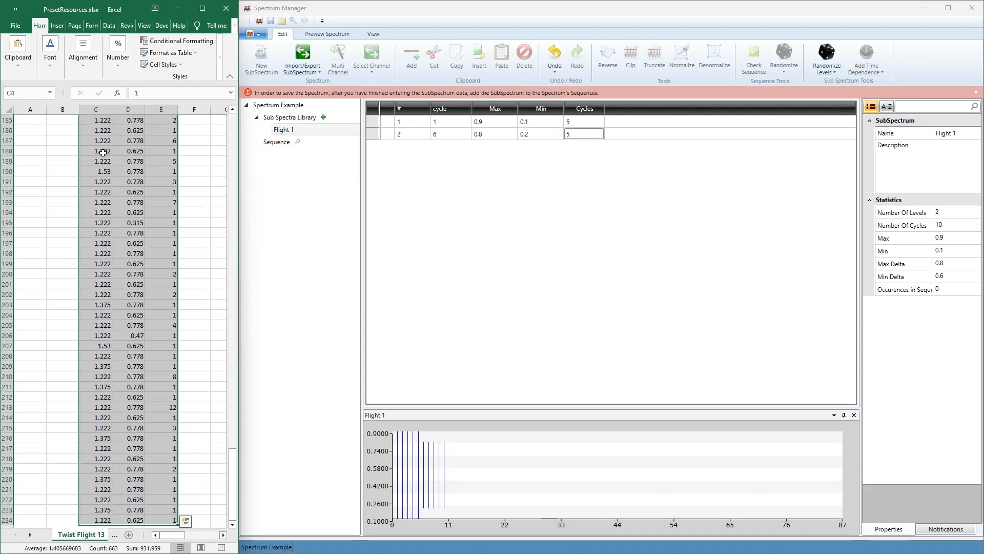
pyautogui.hotkey('ctrl', 'c')
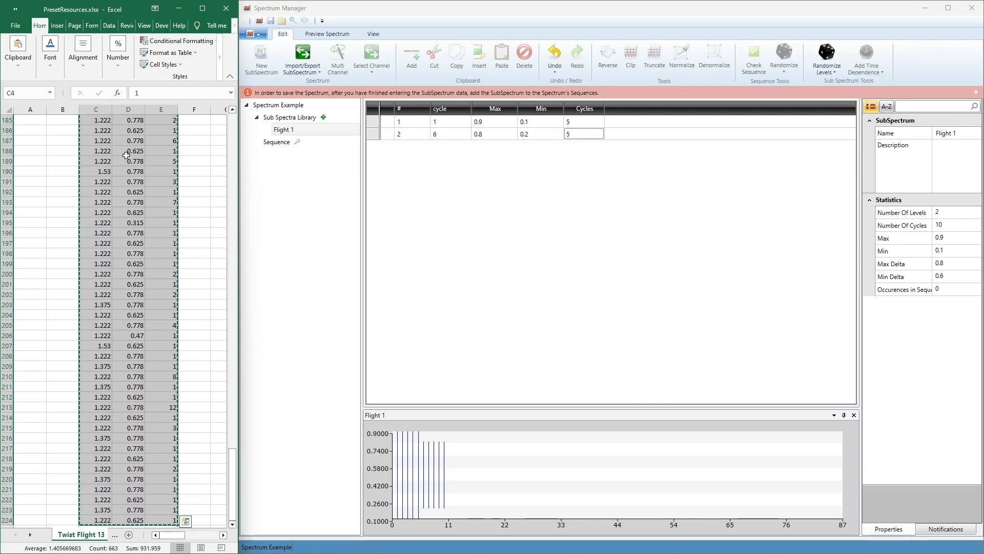
pyautogui.click(465, 170)
pyautogui.click(480, 61)
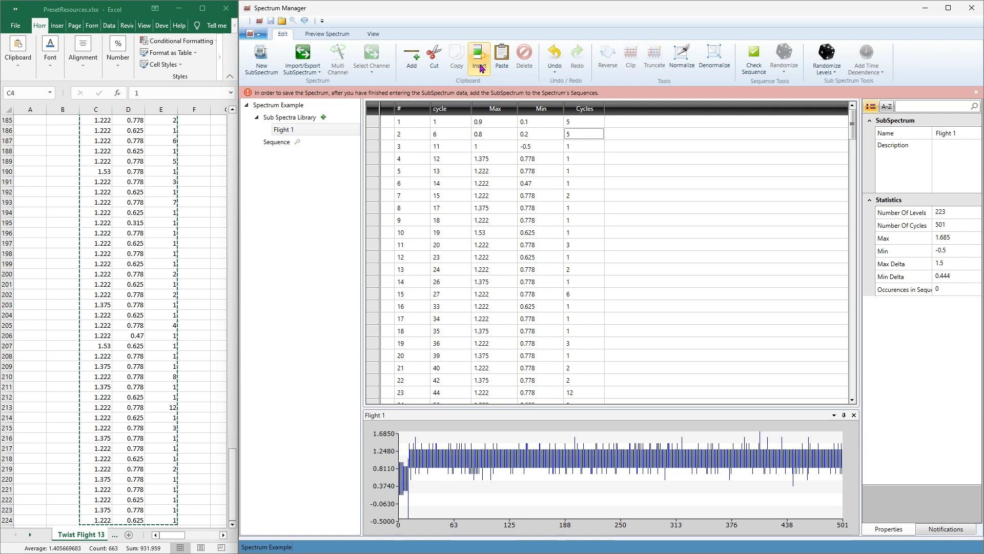
# Add Flight 1 to the spectrum's sequence at position 1
pyautogui.click(277, 142)
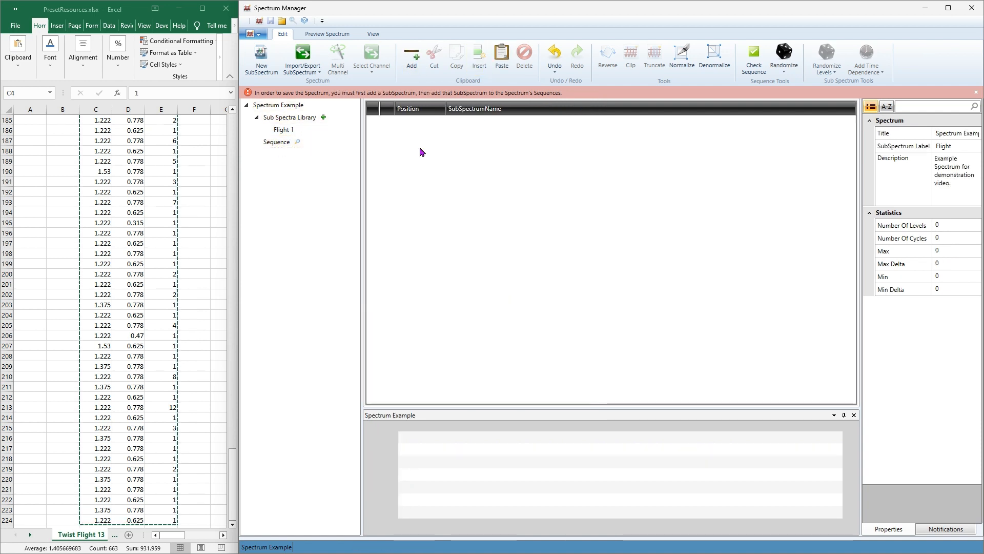
pyautogui.rightClick(444, 154)
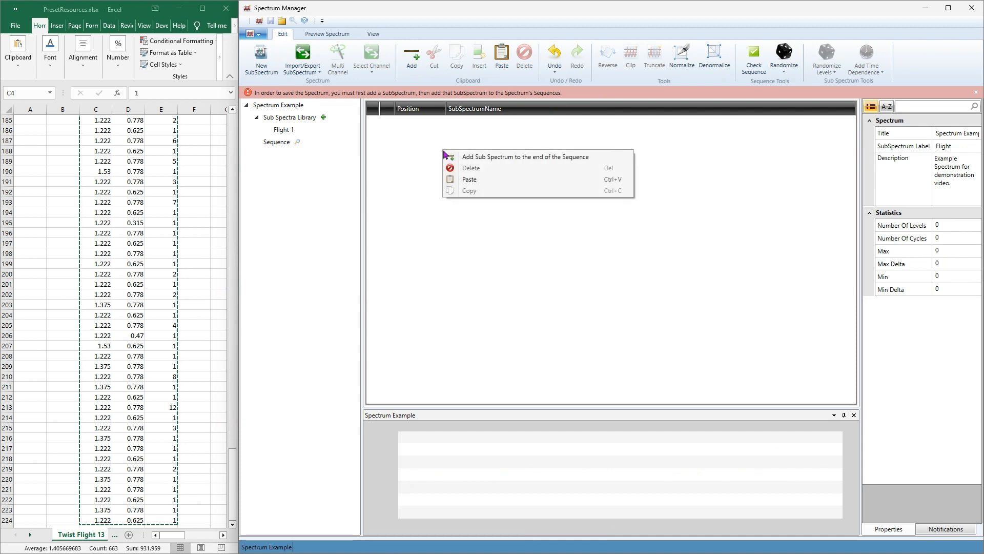
pyautogui.click(469, 158)
pyautogui.click(464, 126)
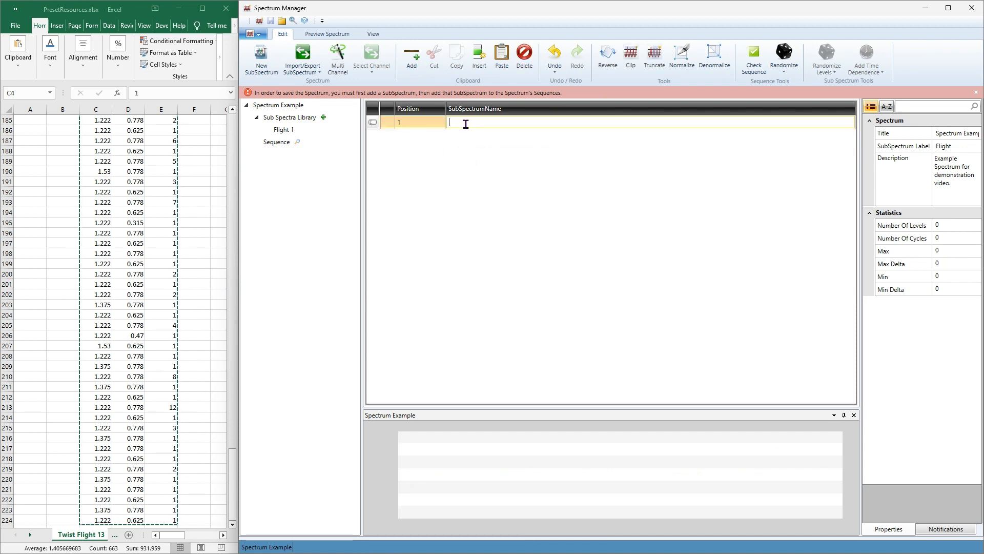
pyautogui.write('Flight')
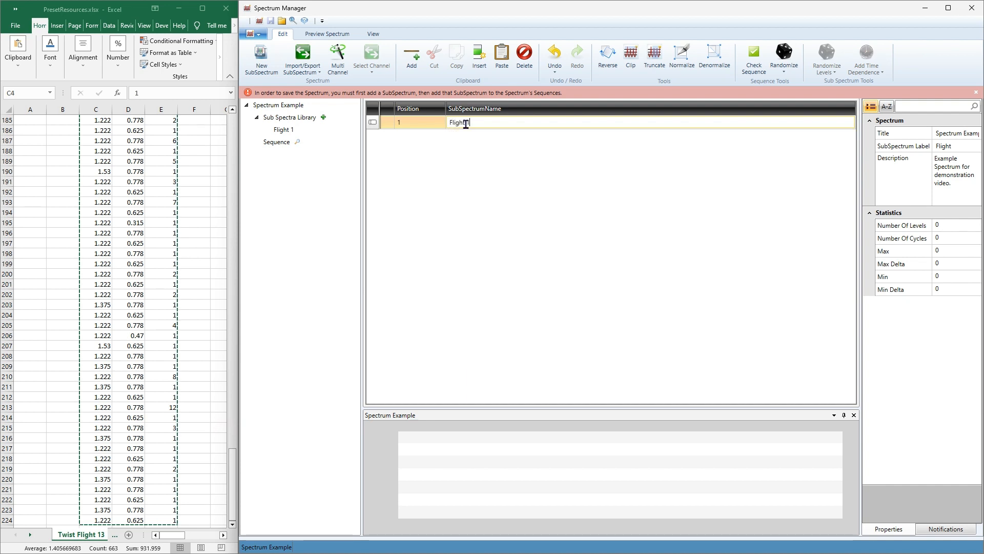
pyautogui.press('Return')
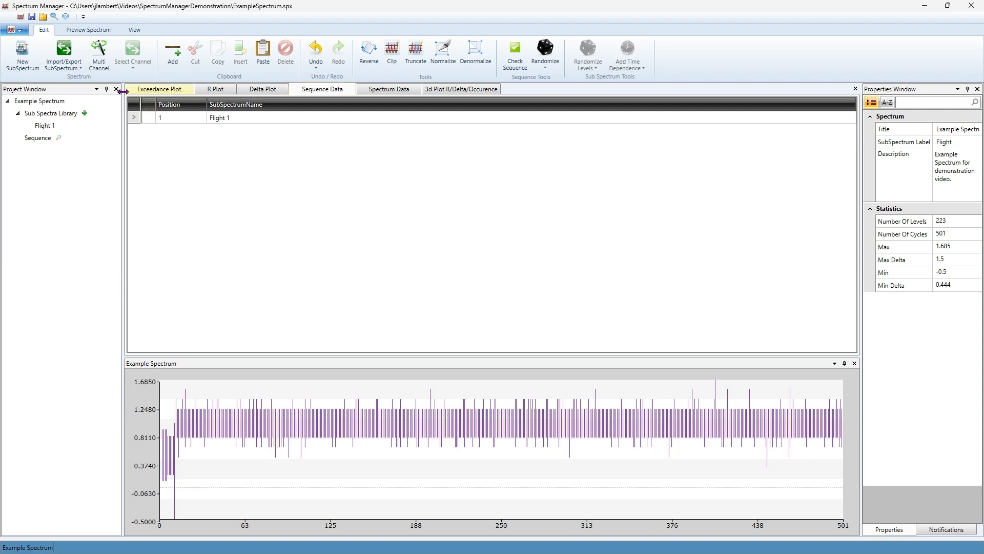
# Export the sub-spectrum Flight 1 to the SubSpec folder as a .sux file named sub1
pyautogui.click(74, 65)
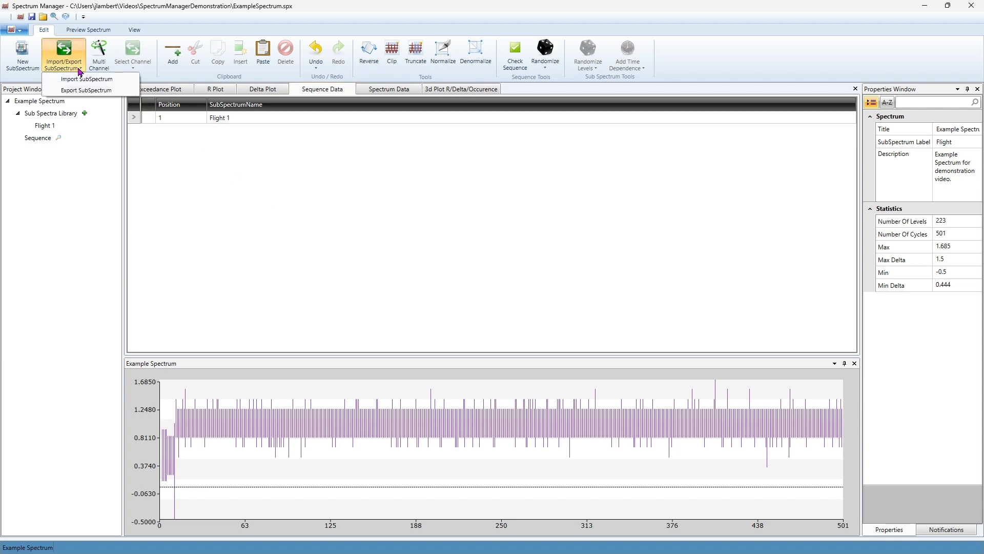
pyautogui.click(88, 91)
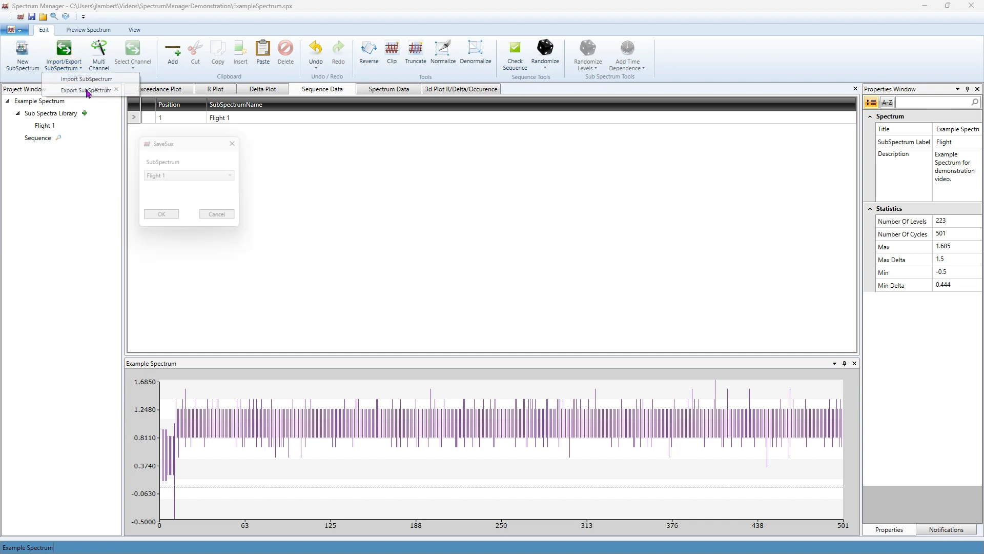
pyautogui.click(169, 174)
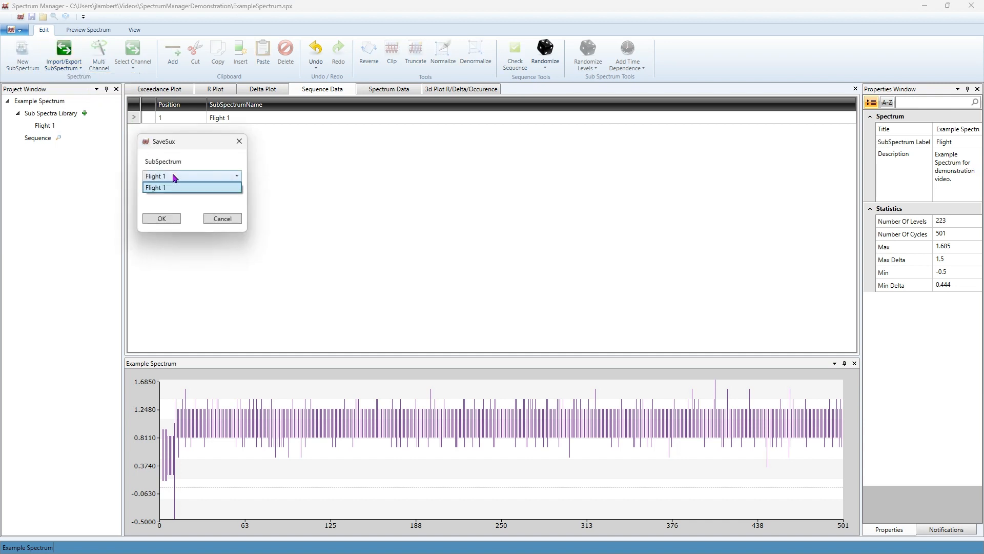
pyautogui.click(174, 176)
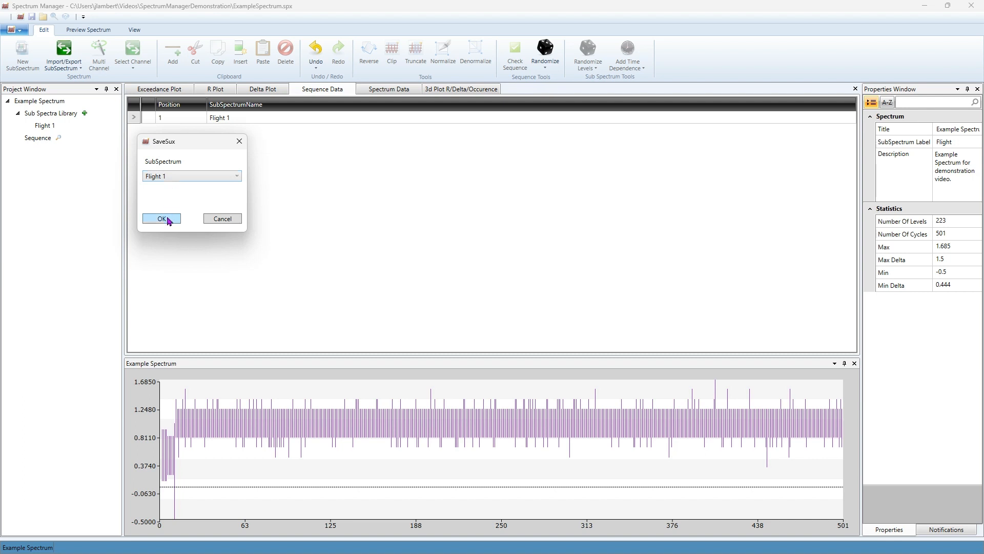
pyautogui.click(162, 219)
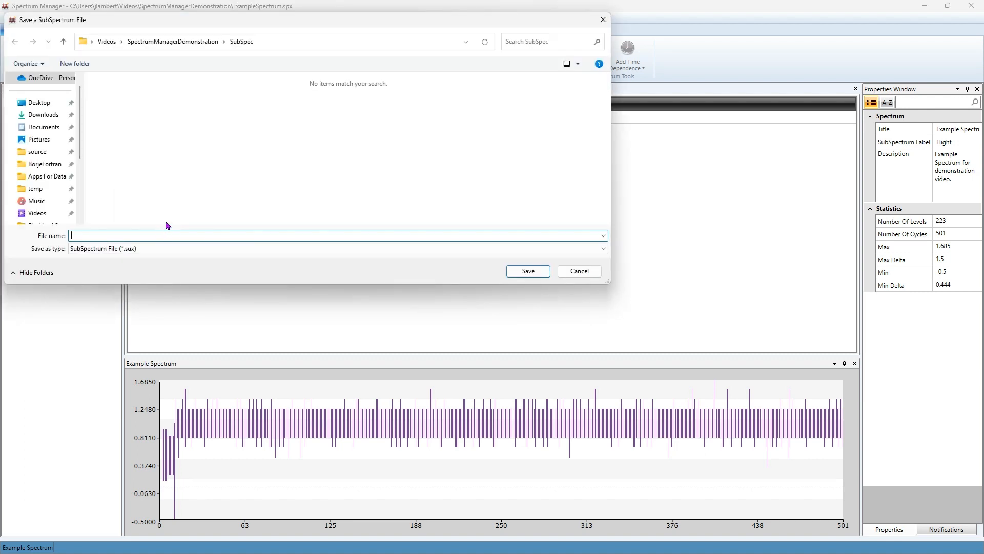
pyautogui.write('sub1')
pyautogui.click(521, 273)
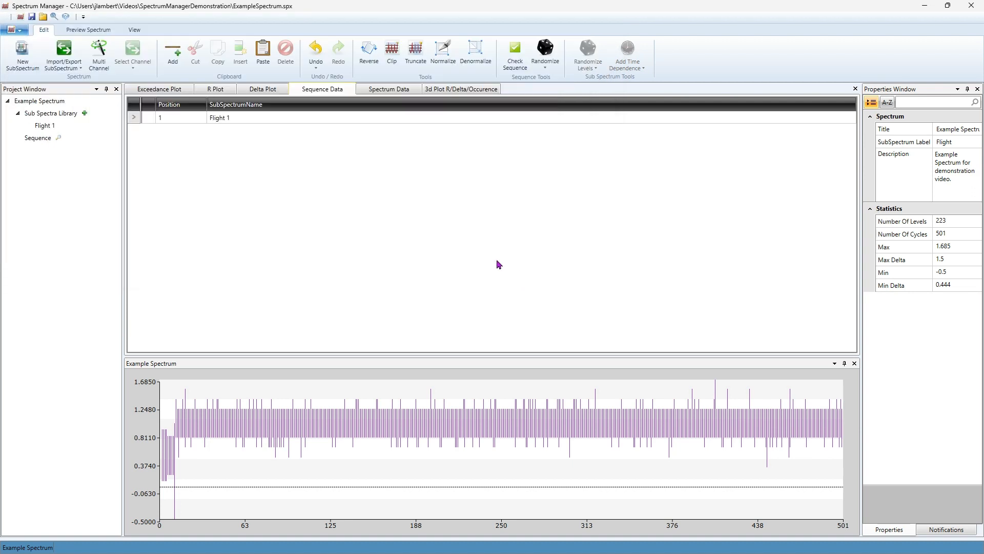
# Import the sub-spectrum file sub1.sux with an auto-generated sub-spectrum name
pyautogui.click(70, 60)
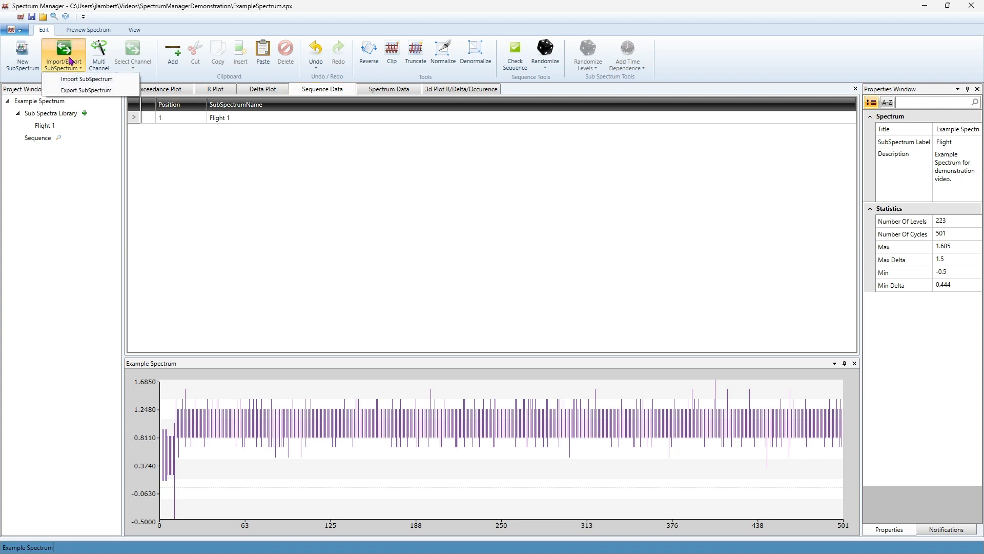
pyautogui.click(86, 80)
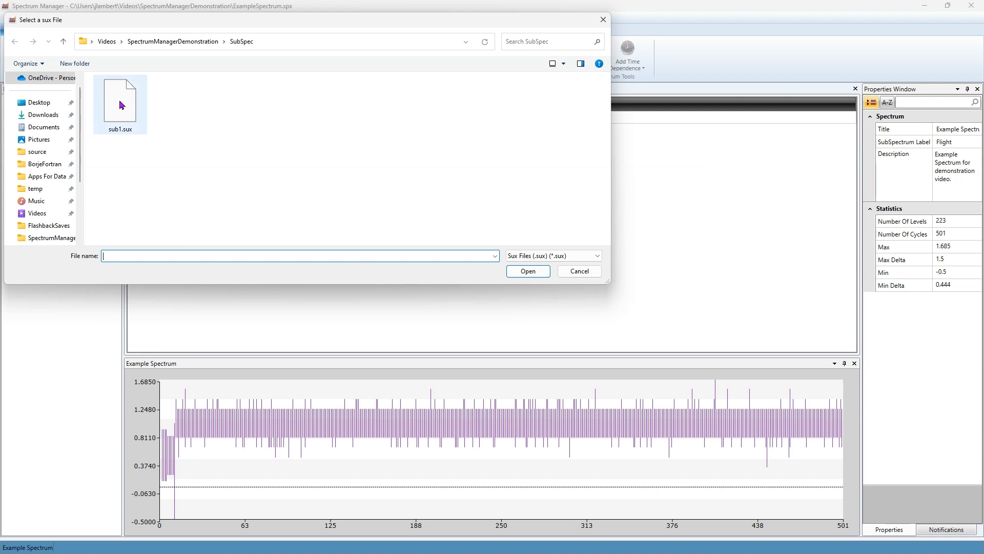
pyautogui.click(122, 105)
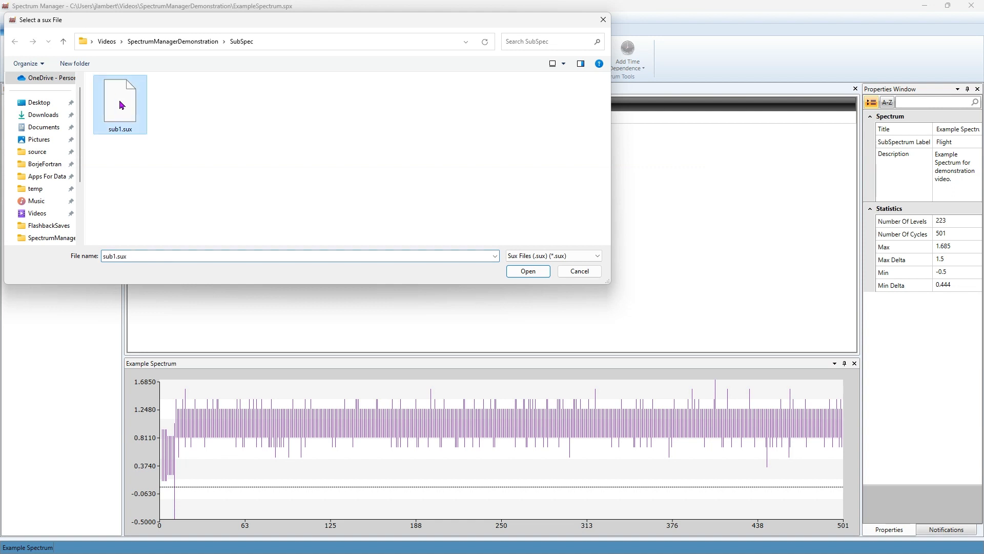
pyautogui.click(527, 276)
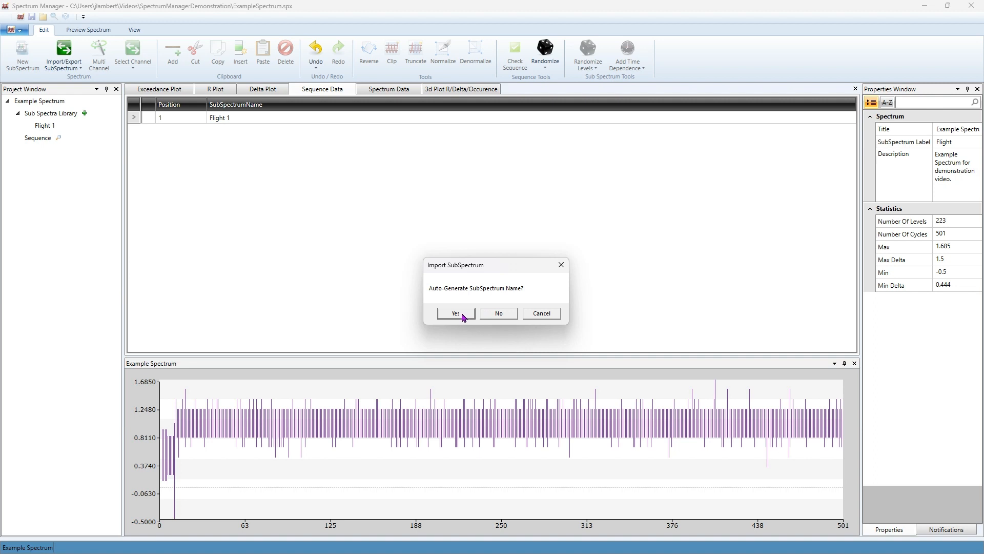
pyautogui.click(461, 315)
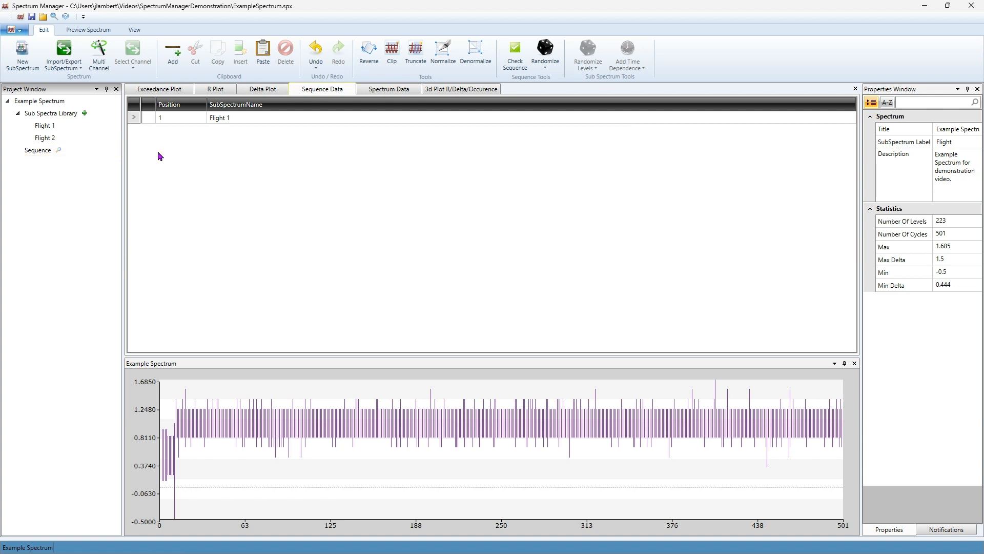
# Add Flight 2 to the end of the sequence at position 2
pyautogui.rightClick(211, 149)
pyautogui.click(231, 155)
pyautogui.click(220, 130)
pyautogui.write('Flight 2')
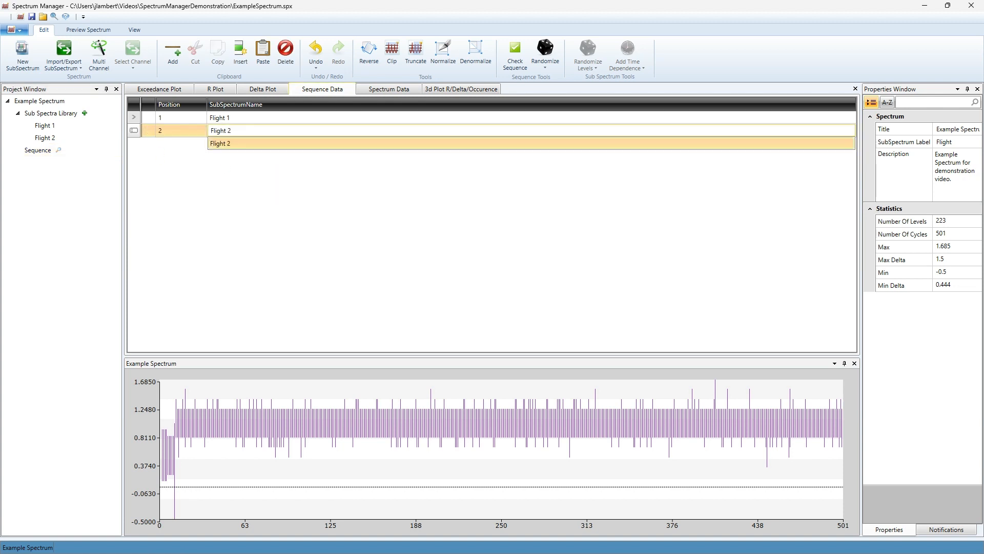
pyautogui.press('Return')
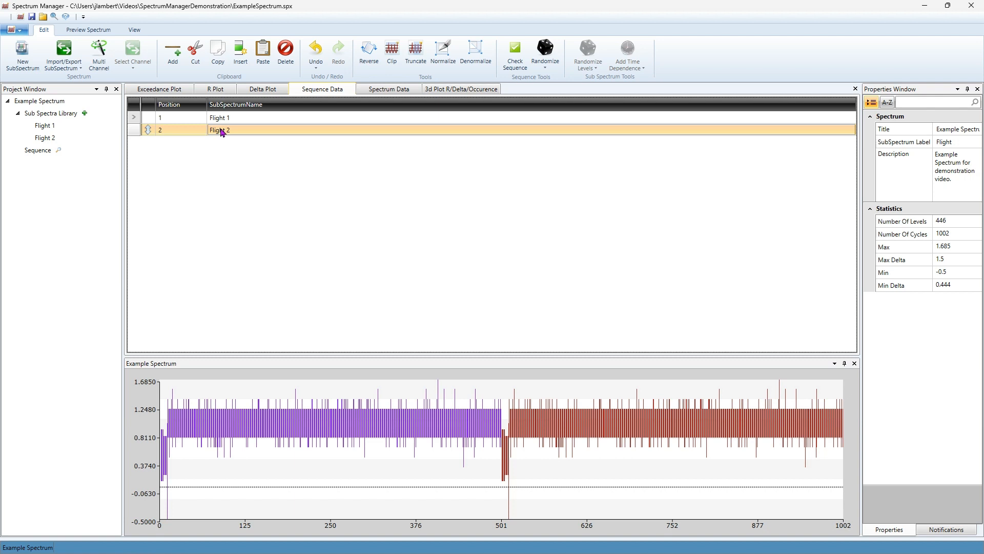
pyautogui.click(613, 397)
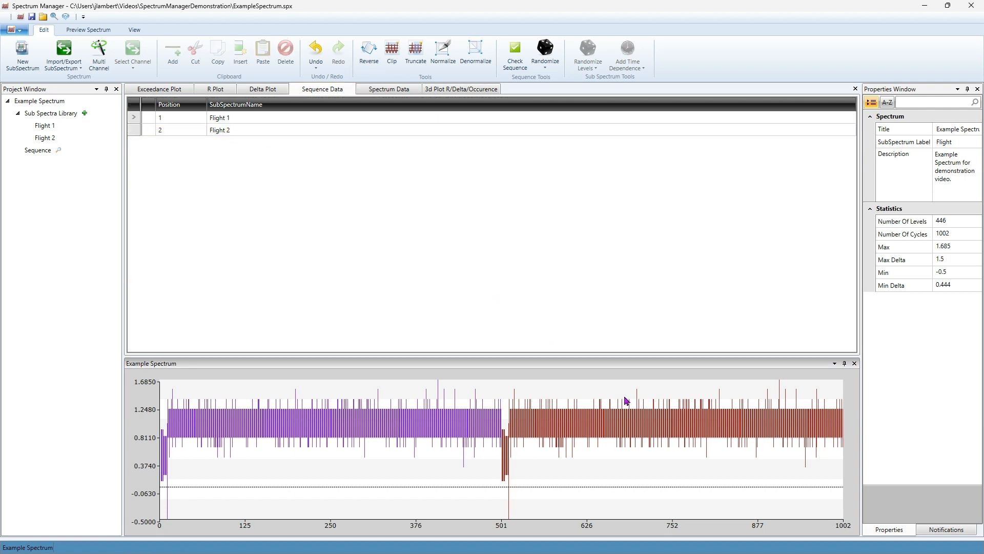
pyautogui.click(290, 187)
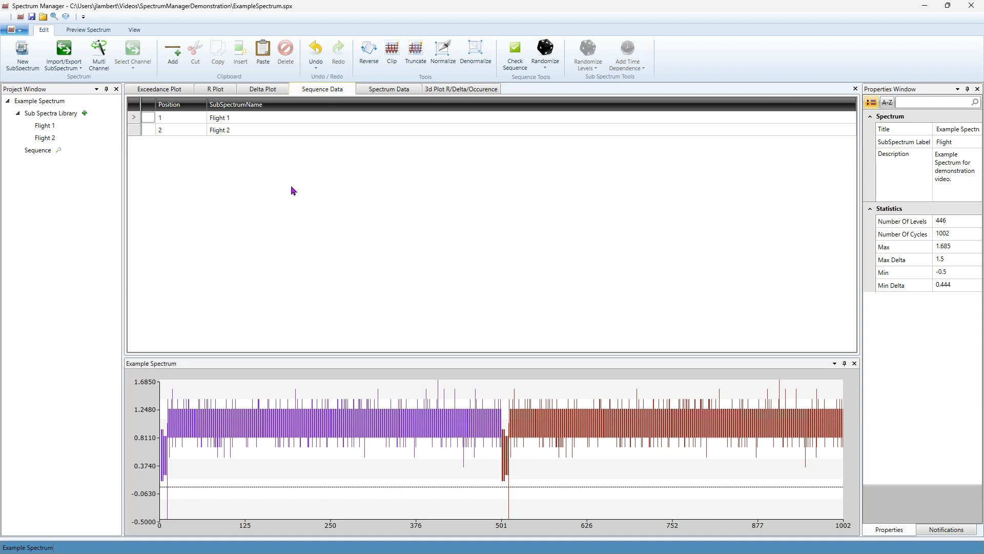
# Add three new rows to the spectrum's sequence and assign Flight 2 to position 3
pyautogui.click(172, 54)
pyautogui.click(173, 53)
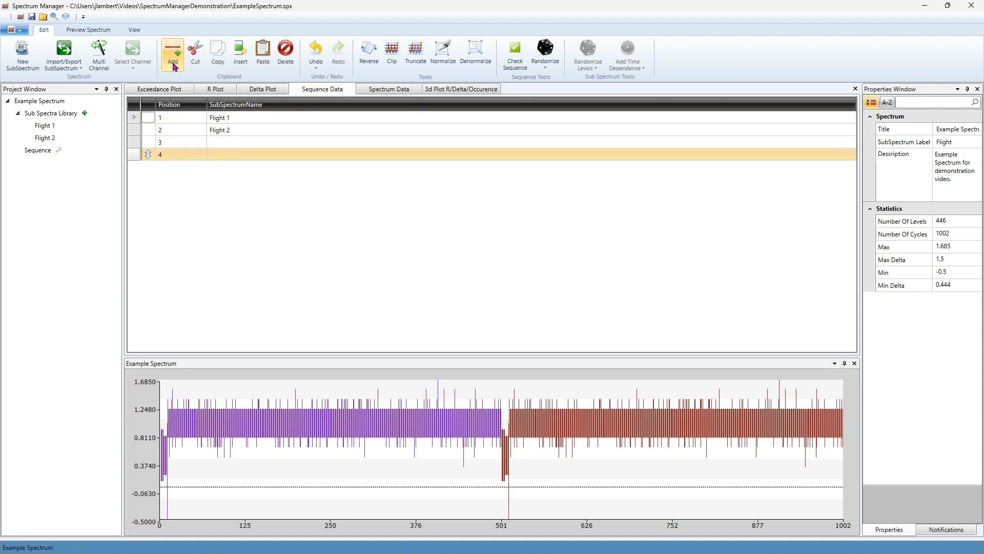
pyautogui.click(172, 54)
pyautogui.click(246, 142)
pyautogui.write('Flight 2')
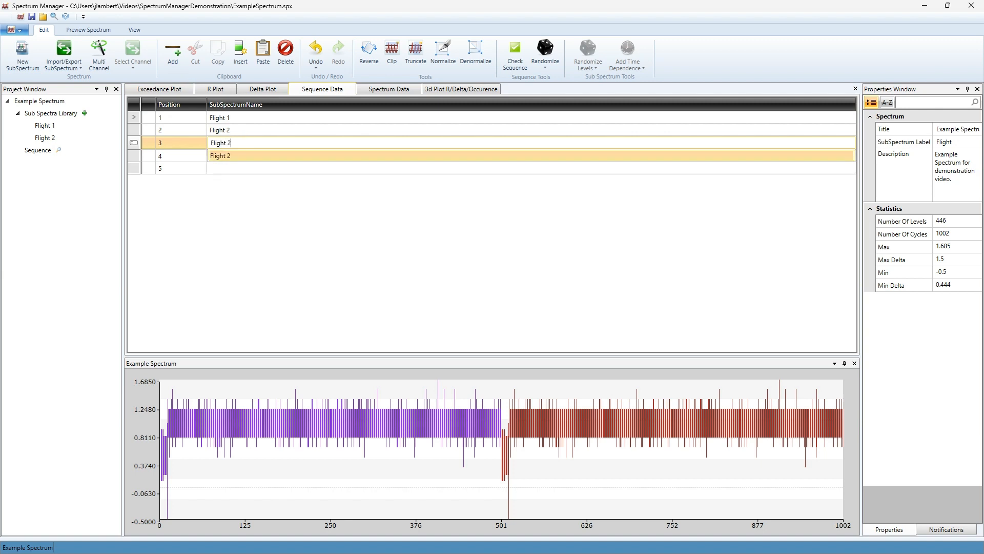
pyautogui.press('Return')
# Assign Flight 2 to position 4 and Flight 1 to position 5 of the sequence
pyautogui.click(238, 154)
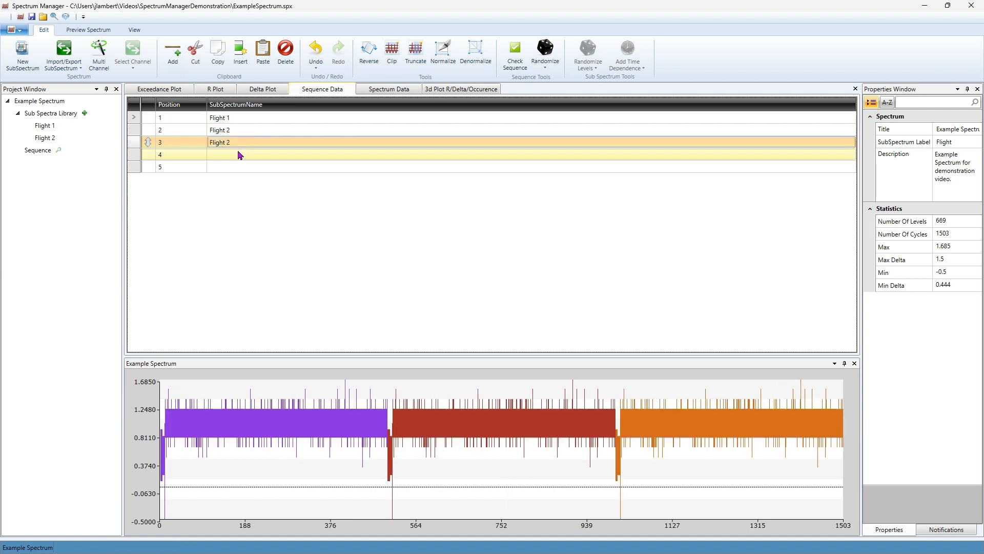
pyautogui.click(238, 152)
pyautogui.write('Flight 2')
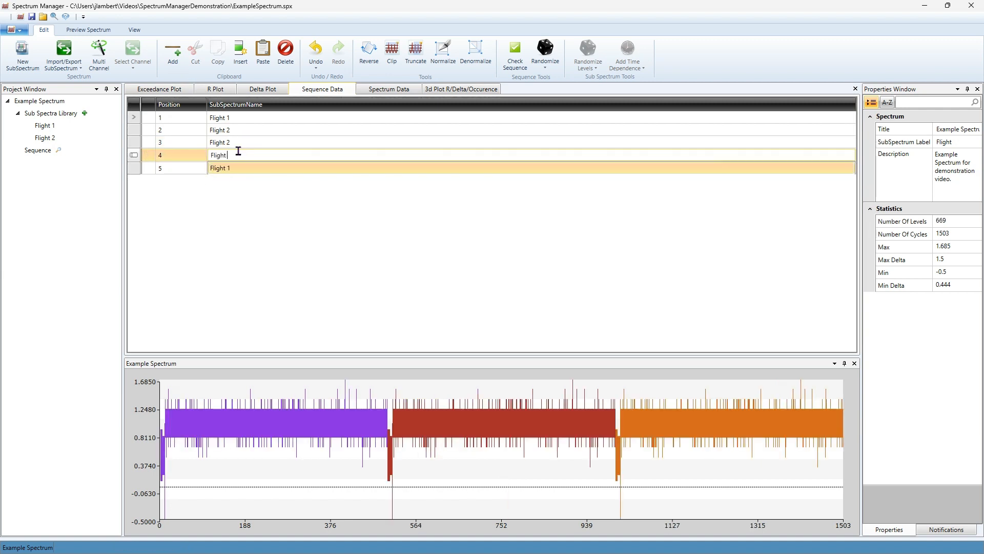
pyautogui.press('Return')
pyautogui.click(228, 165)
pyautogui.click(228, 165)
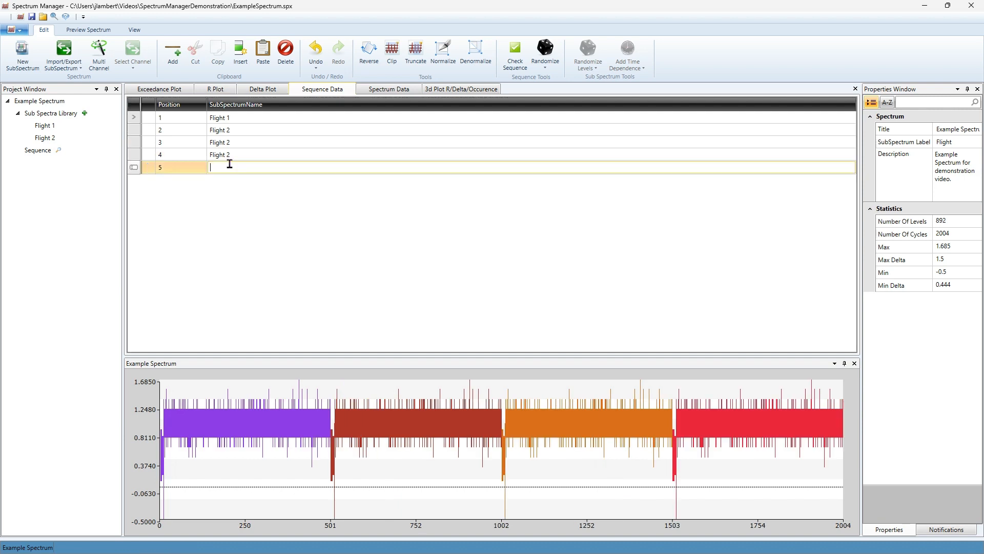
pyautogui.write('Flight 1')
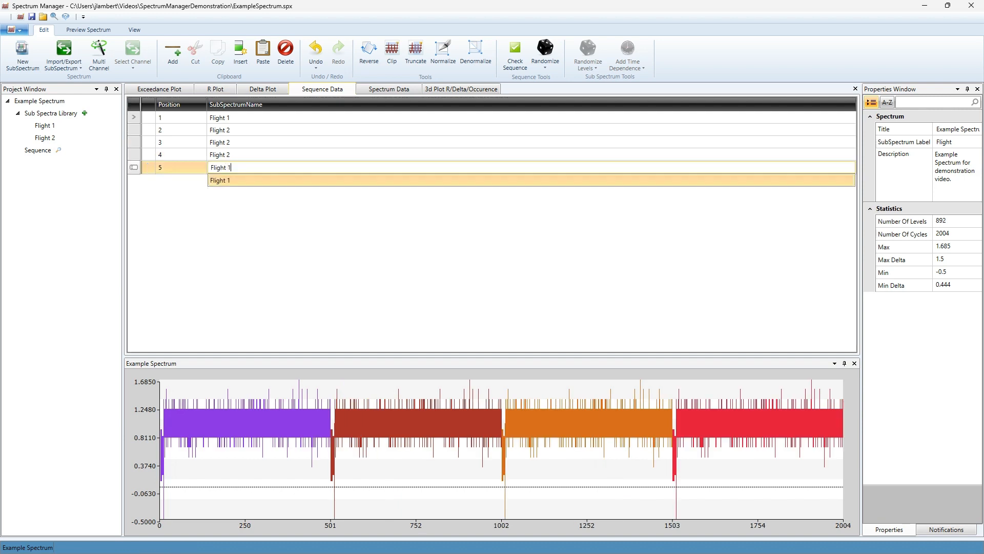
pyautogui.press('Return')
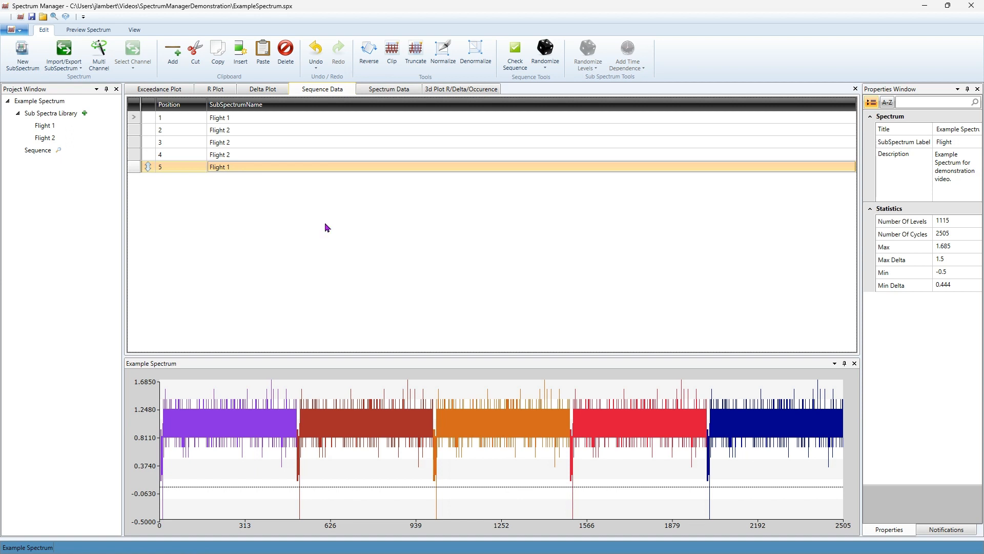
# Save the spectrum as an SPX file named Example in the SpectrumManagerDemonstration folder
pyautogui.click(22, 32)
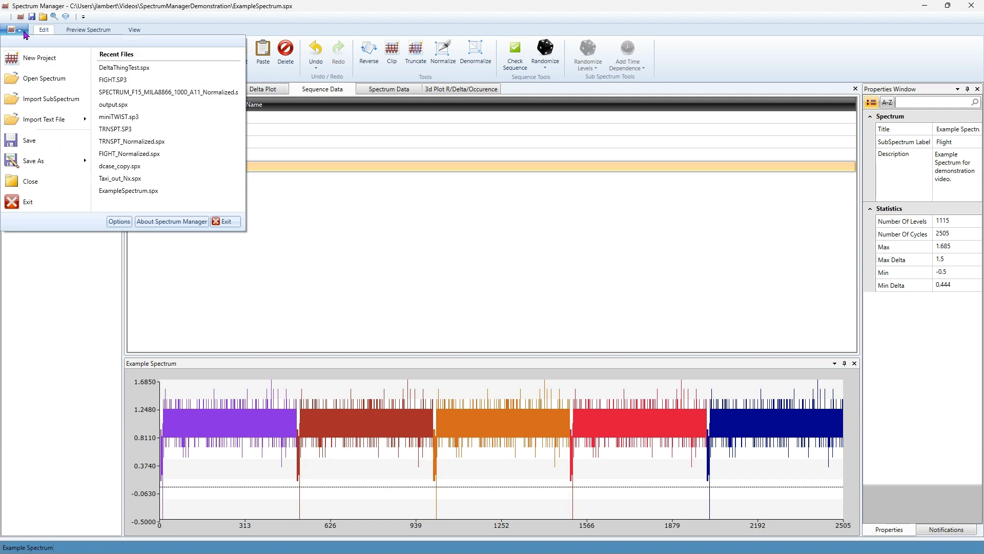
pyautogui.moveTo(86, 161)
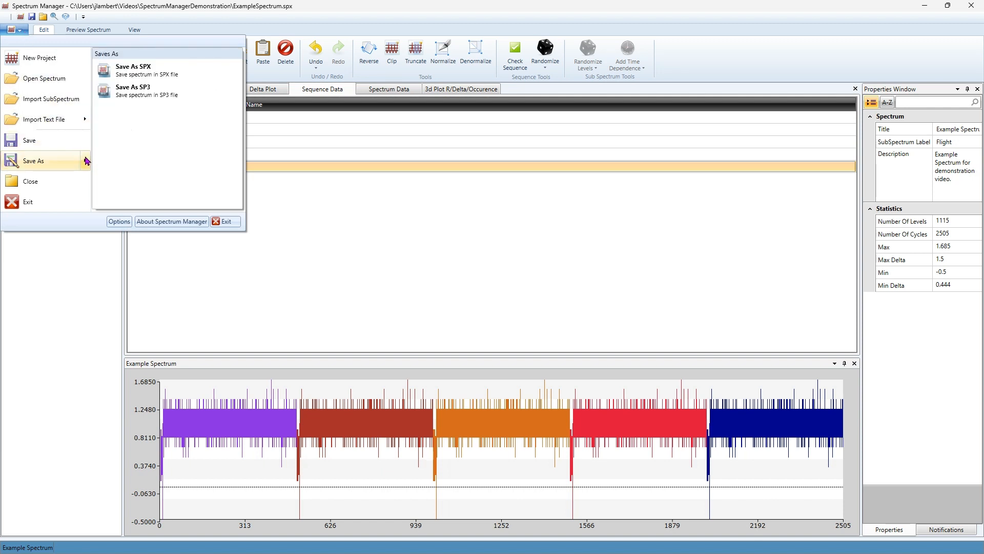
pyautogui.click(182, 76)
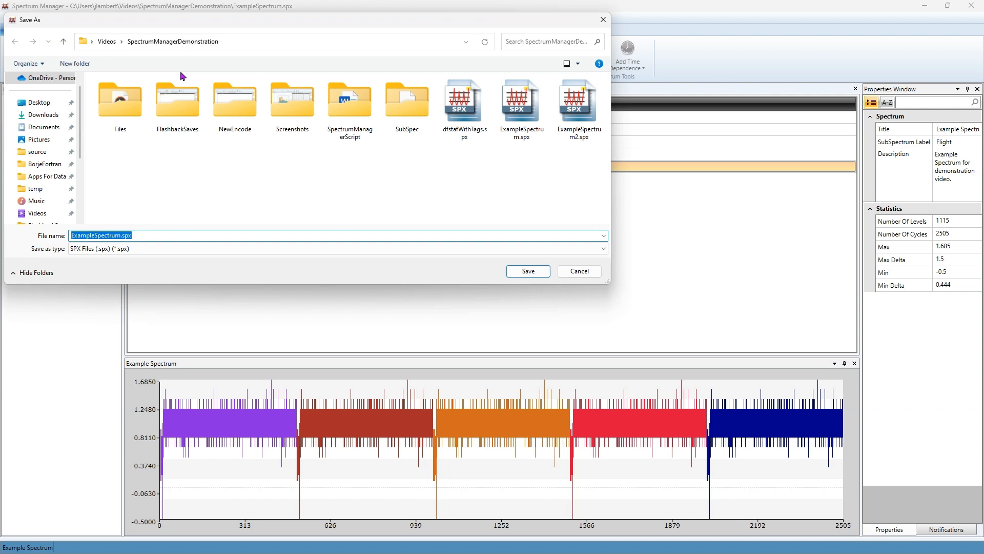
pyautogui.write('Example')
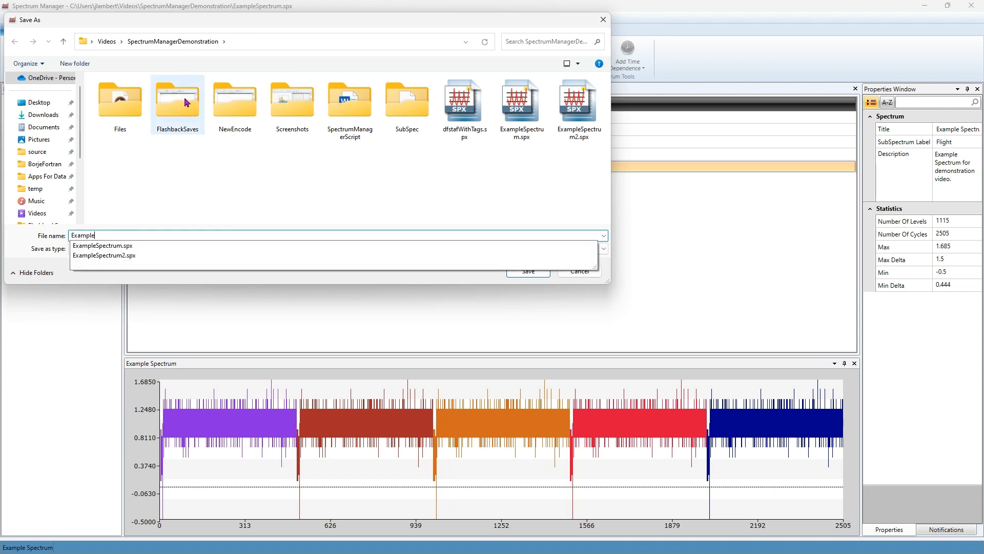
pyautogui.click(251, 177)
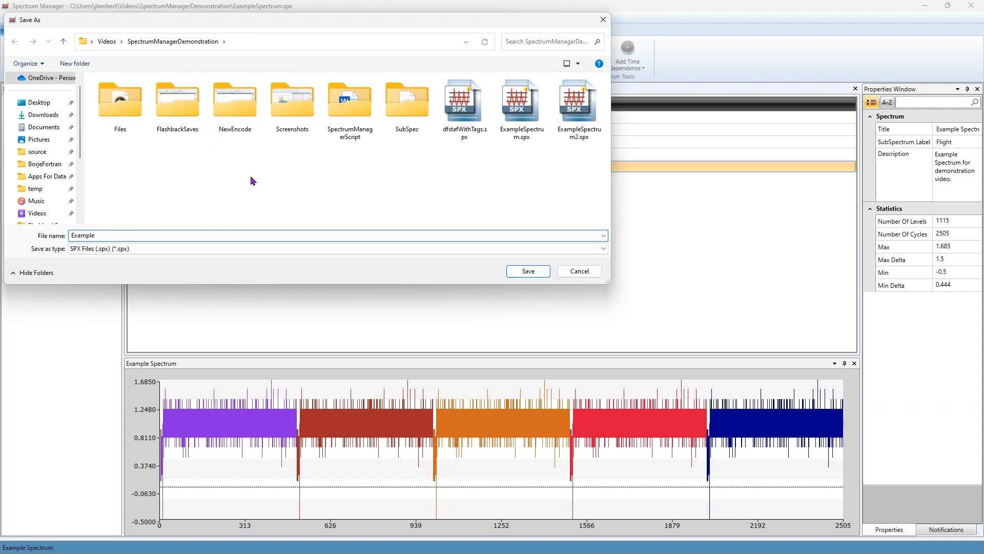
pyautogui.click(527, 272)
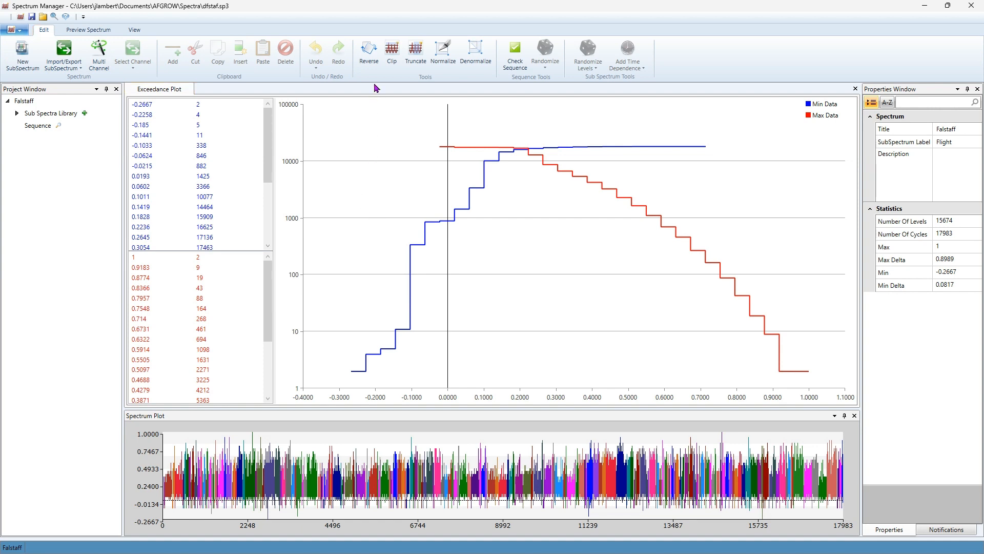
# Reverse the Falstaff spectrum and reverse it again to bring back its original orientation
pyautogui.click(367, 61)
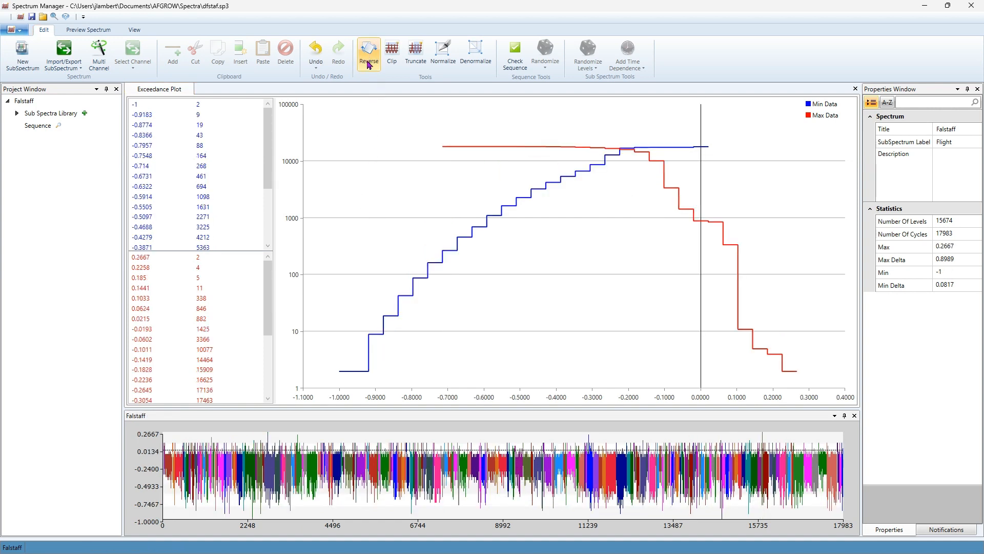
pyautogui.click(368, 62)
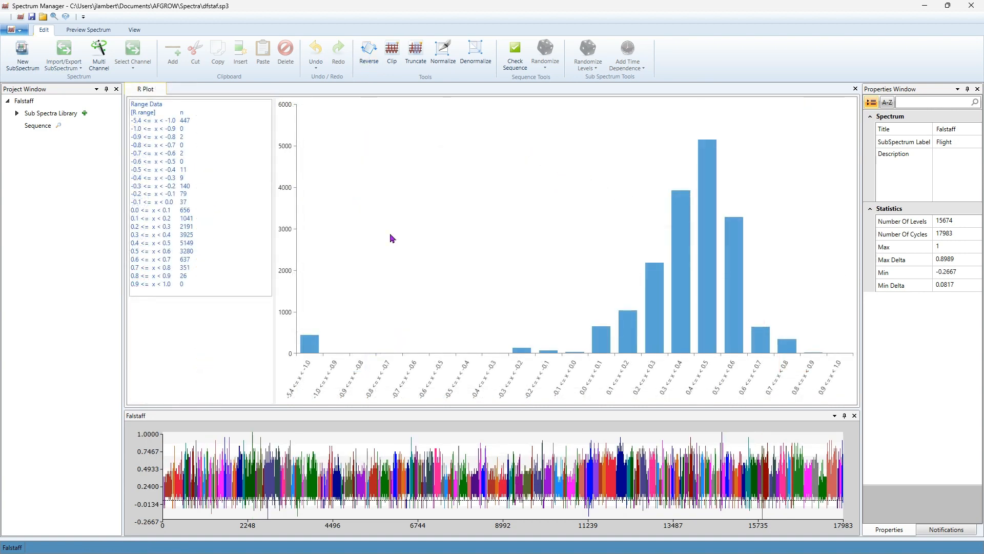
# Clip the entire Falstaff spectrum with an upper bound of 0.5
pyautogui.click(393, 56)
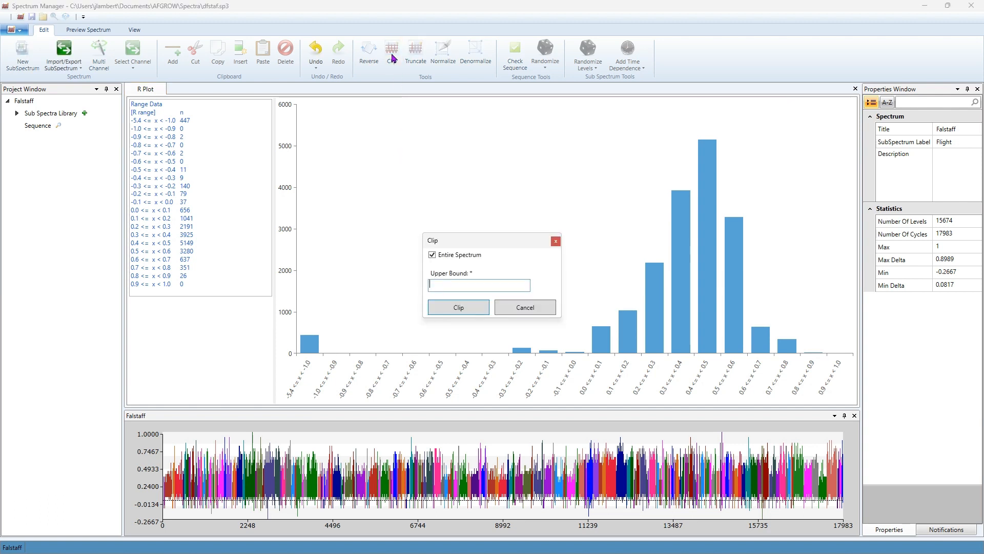
pyautogui.write('0.5')
pyautogui.click(449, 309)
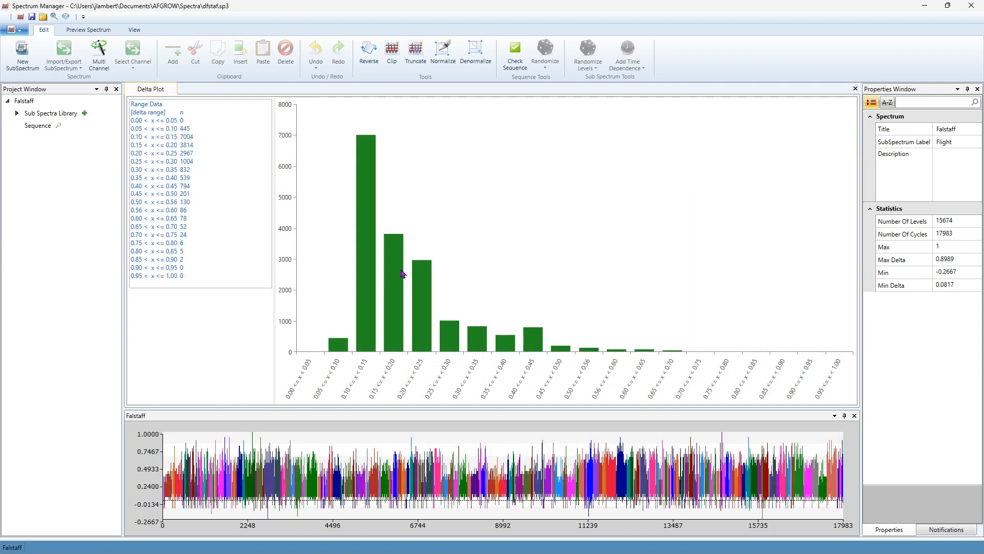
# Truncate the entire Falstaff spectrum with a delta of 0.5, agreeing to the removal of all affected sub-spectra
pyautogui.click(415, 55)
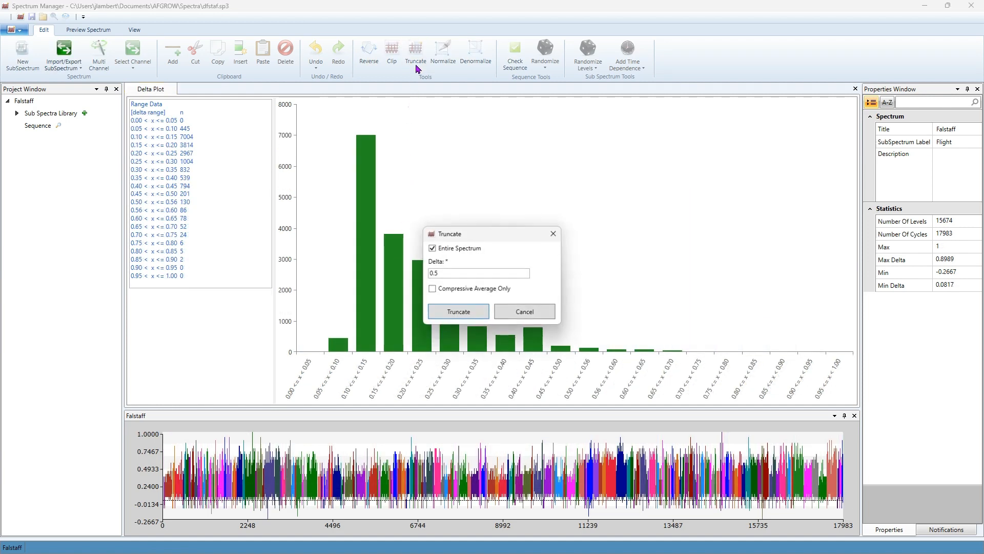
pyautogui.click(452, 275)
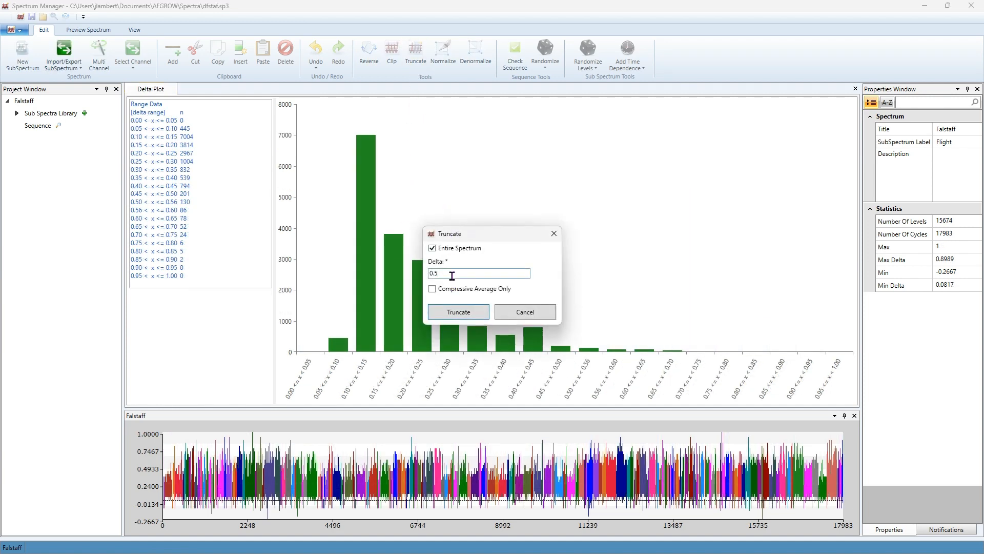
pyautogui.click(456, 313)
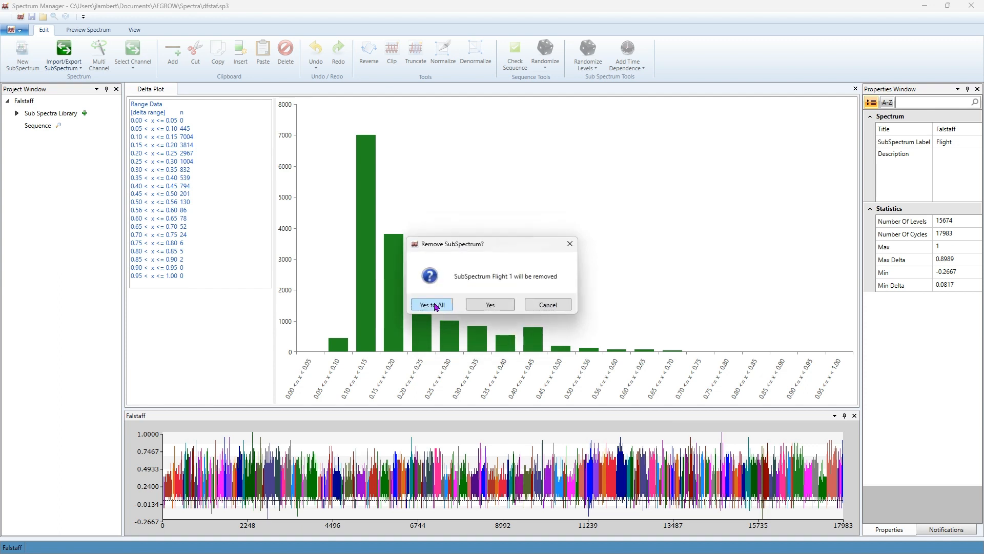
pyautogui.click(433, 305)
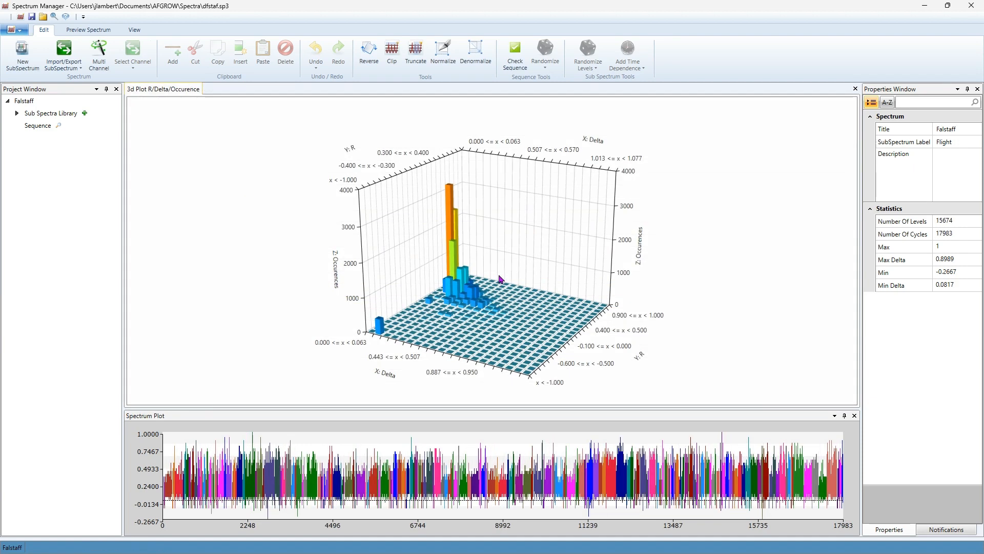
# Truncate the entire Falstaff spectrum with a delta of 0.5, restricted to Compressive Average Only
pyautogui.click(416, 51)
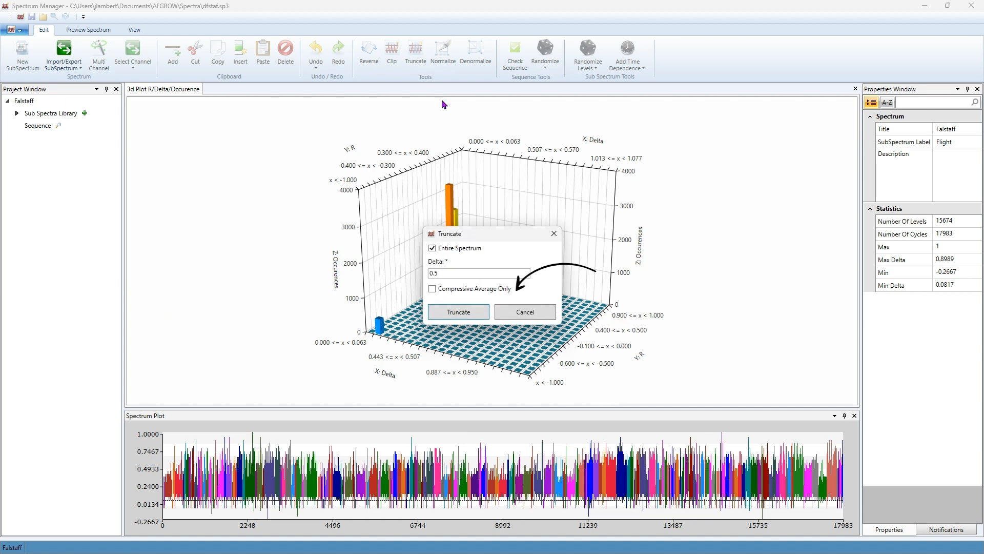
pyautogui.click(453, 291)
pyautogui.click(459, 314)
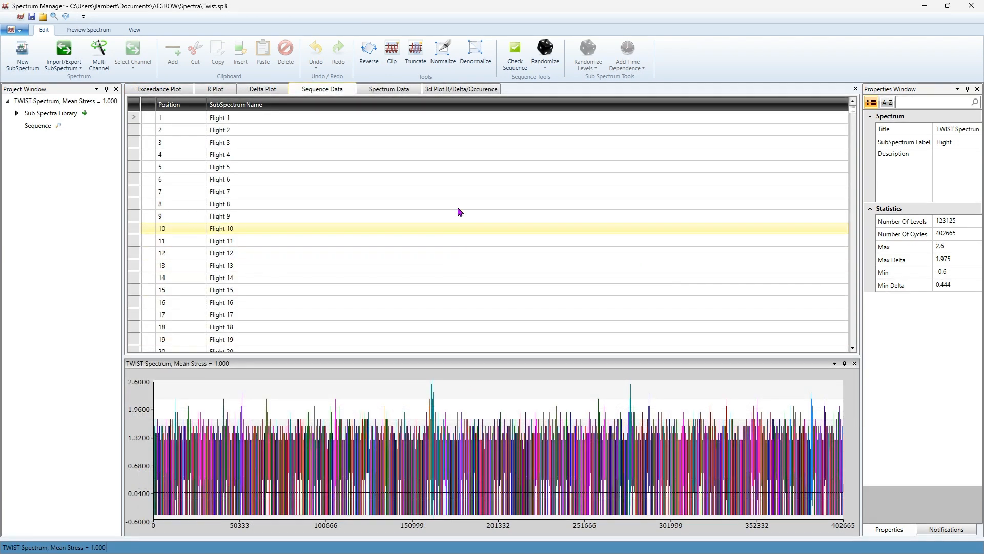
# Normalize the TWIST spectrum with a normalization factor of 2.6
pyautogui.click(443, 54)
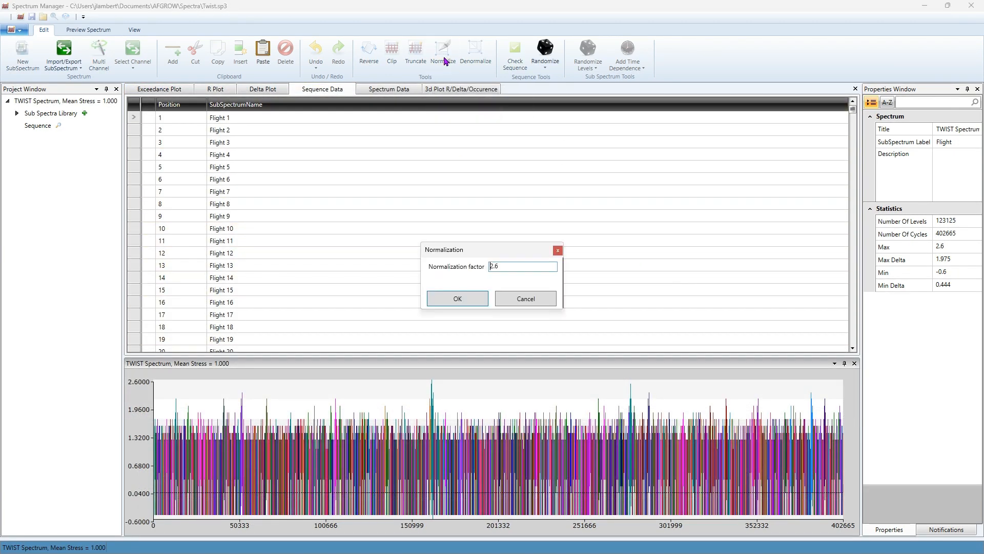
pyautogui.click(508, 265)
pyautogui.click(463, 301)
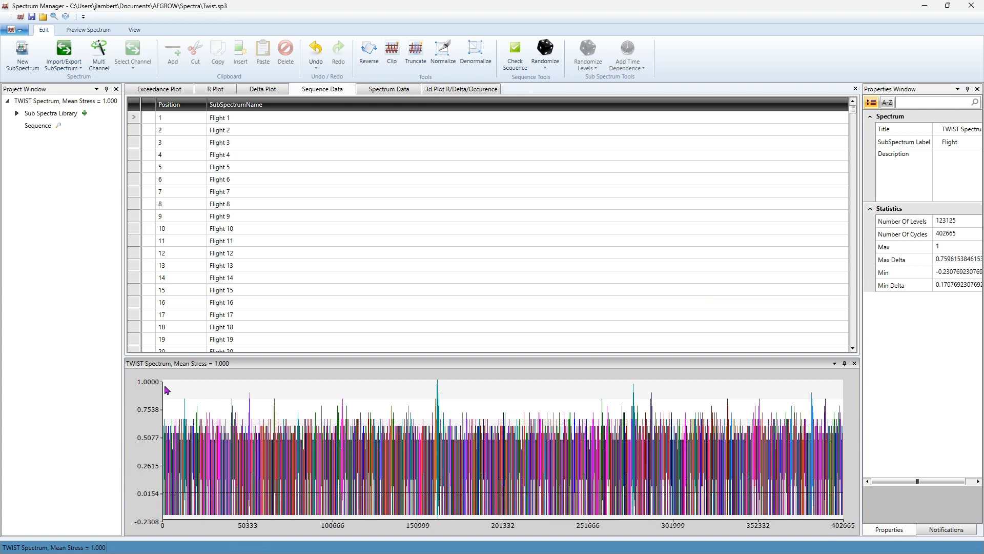
# Denormalize the TWIST spectrum with a denormalization factor of 2.6
pyautogui.click(483, 53)
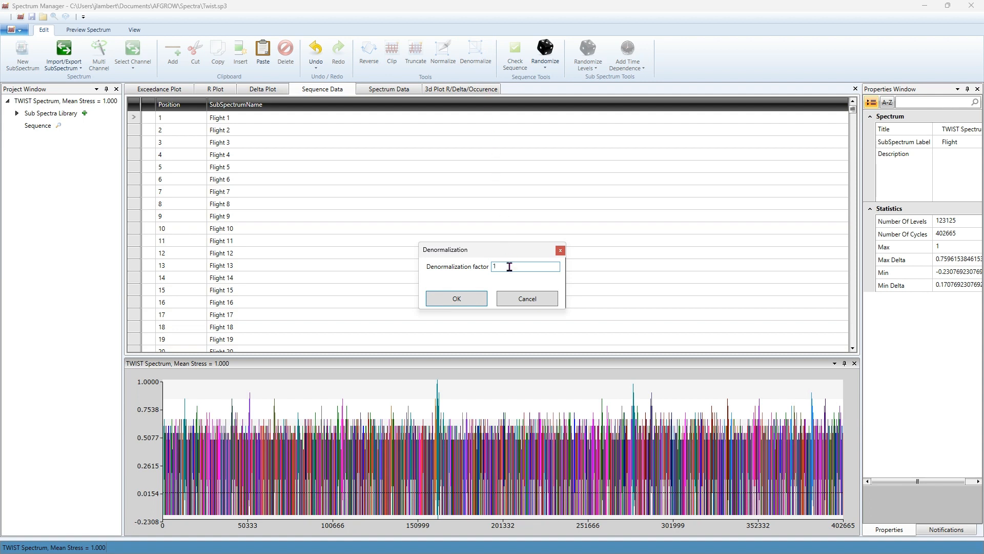
pyautogui.write('2.6')
pyautogui.click(457, 299)
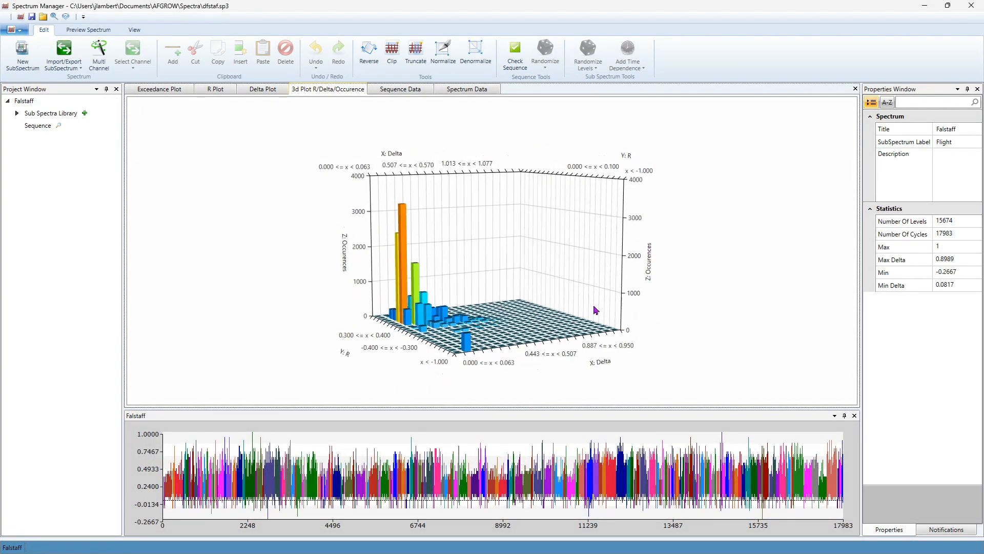
# Rotate the Falstaff spectrum's 3D R/Delta/Occurrence plot to examine it from another angle
pyautogui.moveTo(592, 304); pyautogui.dragTo(692, 275)
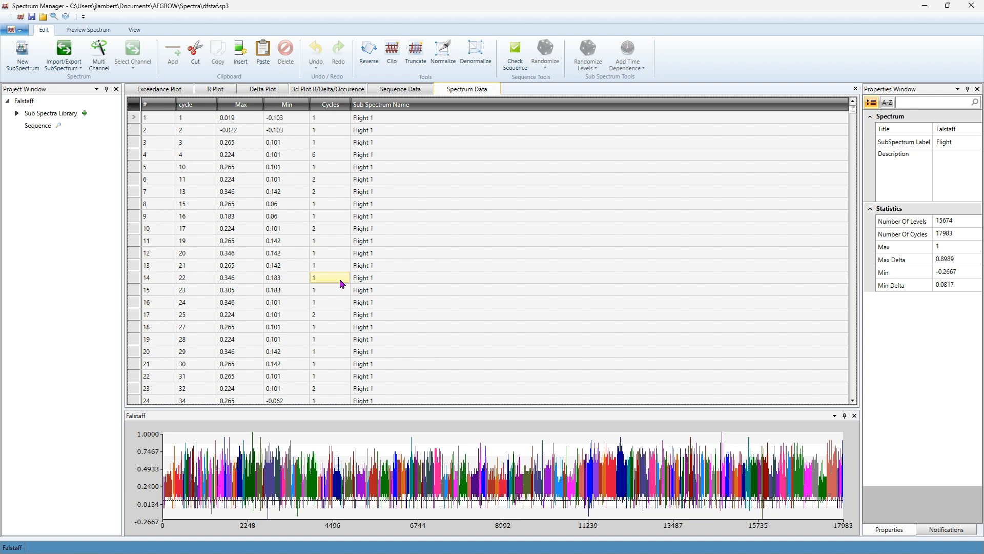
# Enable the Damage Tag spectrum option and apply it to the Falstaff spectrum
pyautogui.click(16, 29)
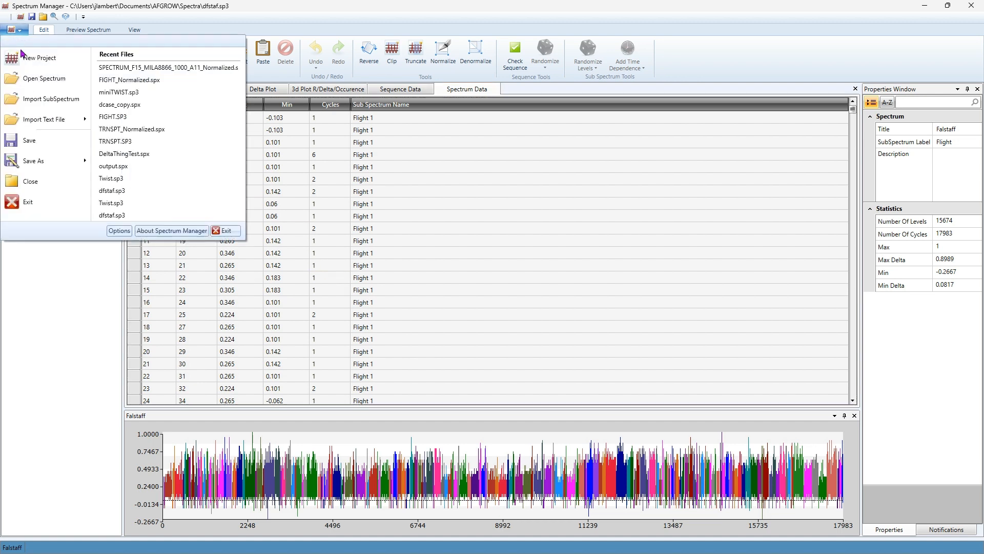
pyautogui.click(119, 230)
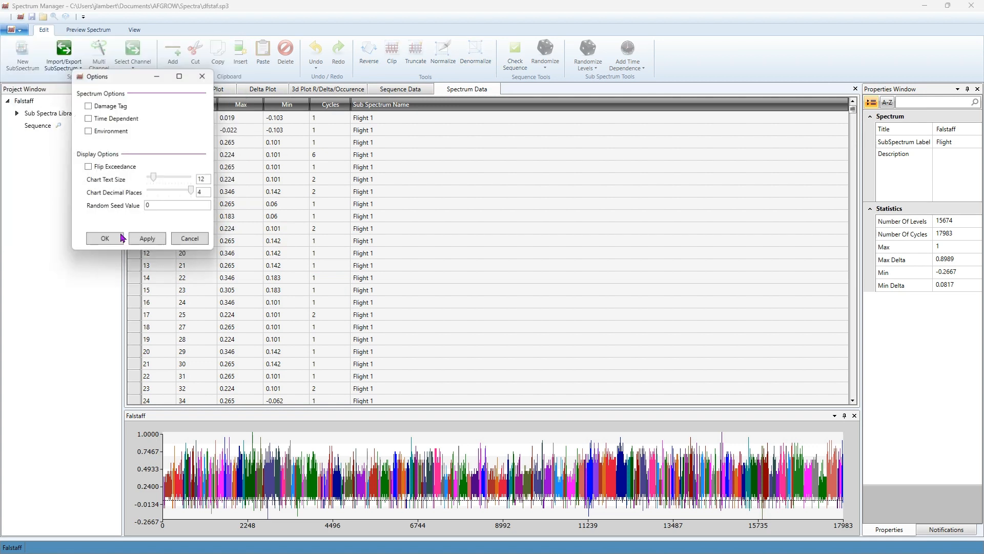
pyautogui.click(104, 108)
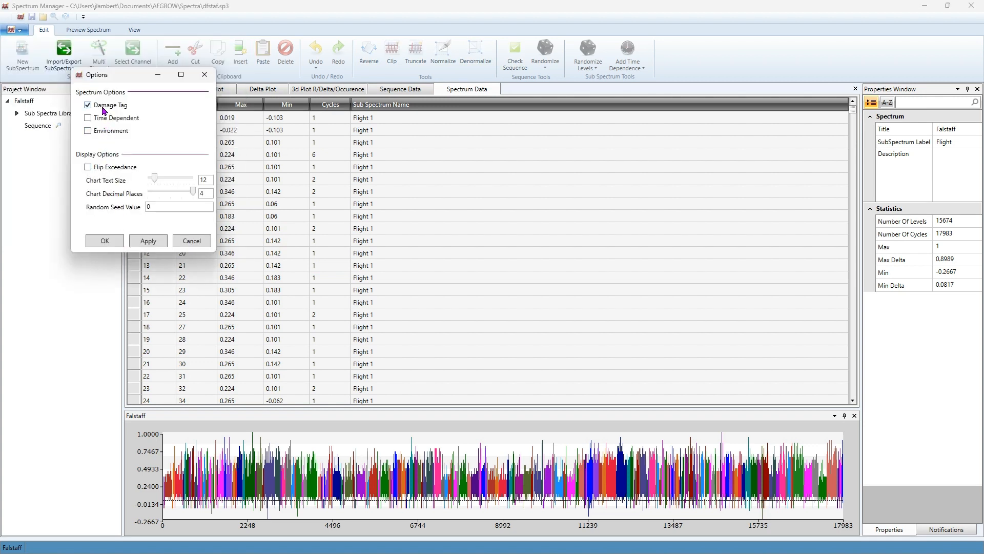
pyautogui.click(147, 241)
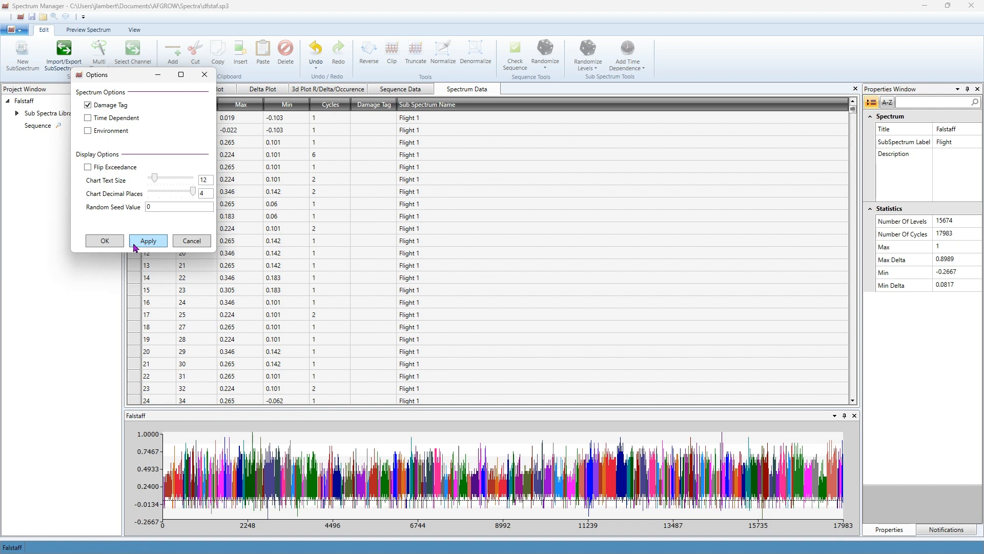
pyautogui.click(106, 241)
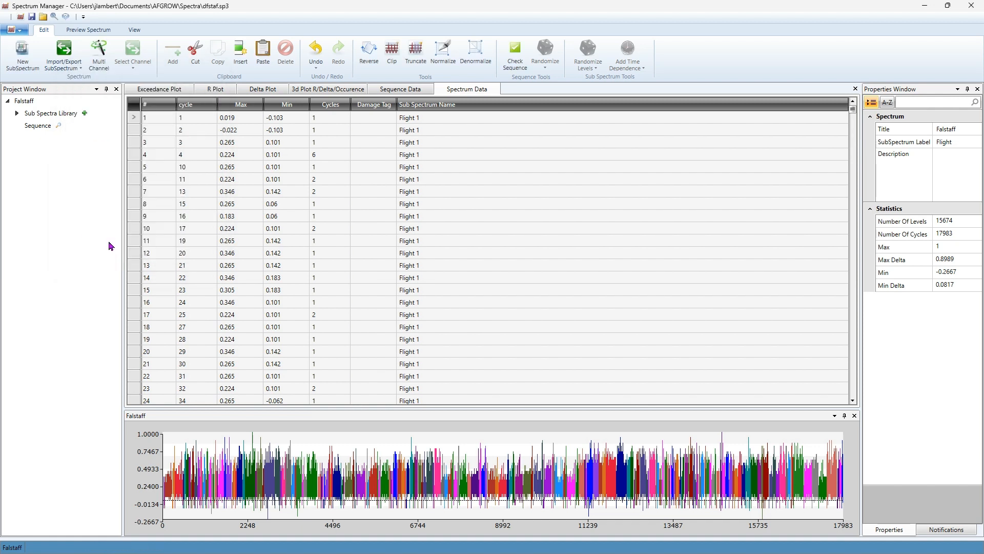
# Tag Flight 1's first two levels with the damage tag Maneuver 1 and the following two levels with Maneuver 2
pyautogui.click(17, 113)
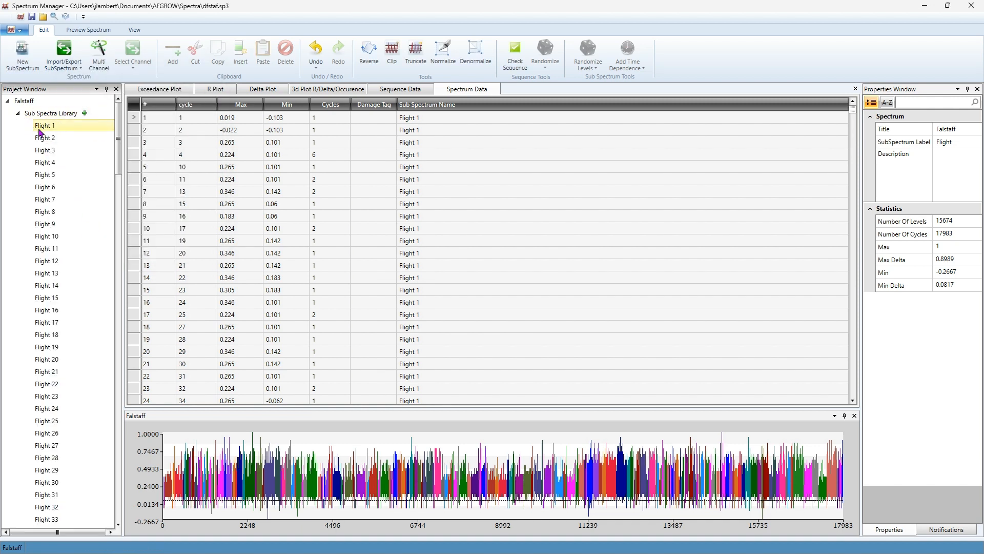
pyautogui.click(44, 125)
pyautogui.click(390, 119)
pyautogui.write('Maneuver 1')
pyautogui.press('Return')
pyautogui.write('Maneuver 1')
pyautogui.press('Return')
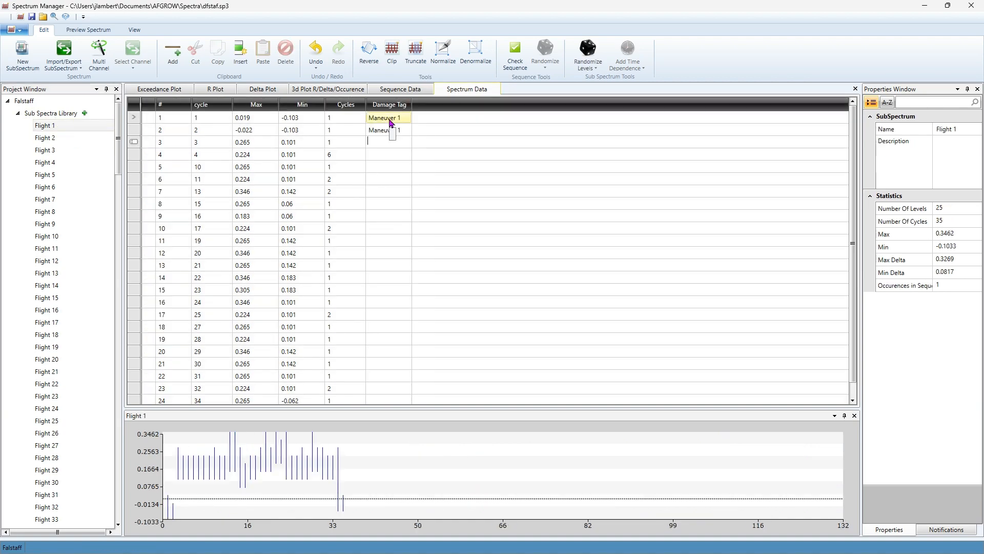
pyautogui.write('Maneuver 2')
pyautogui.press('Return')
pyautogui.write('Maneuver 2')
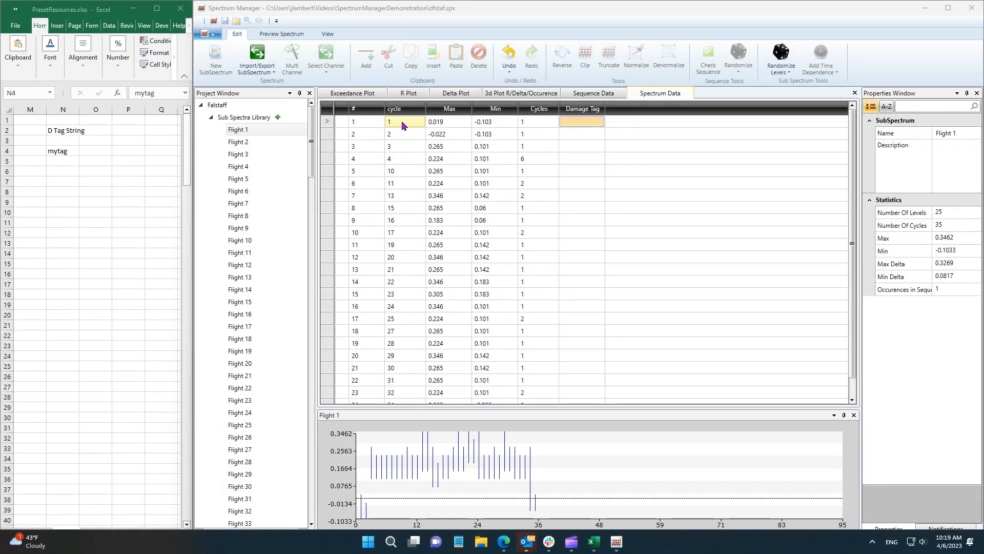
# Copy the mytag string from PresetResources.xlsx in Excel and paste it into Flight 1's entire Damage Tag column in Spectrum Manager
pyautogui.click(52, 152)
pyautogui.hotkey('ctrl', 'c')
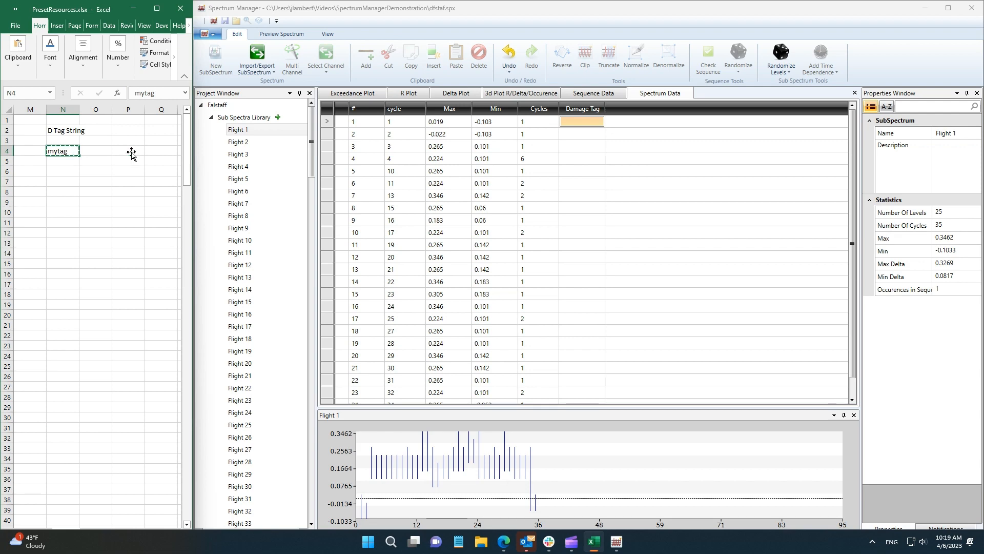
pyautogui.click(582, 109)
pyautogui.hotkey('ctrl', 'v')
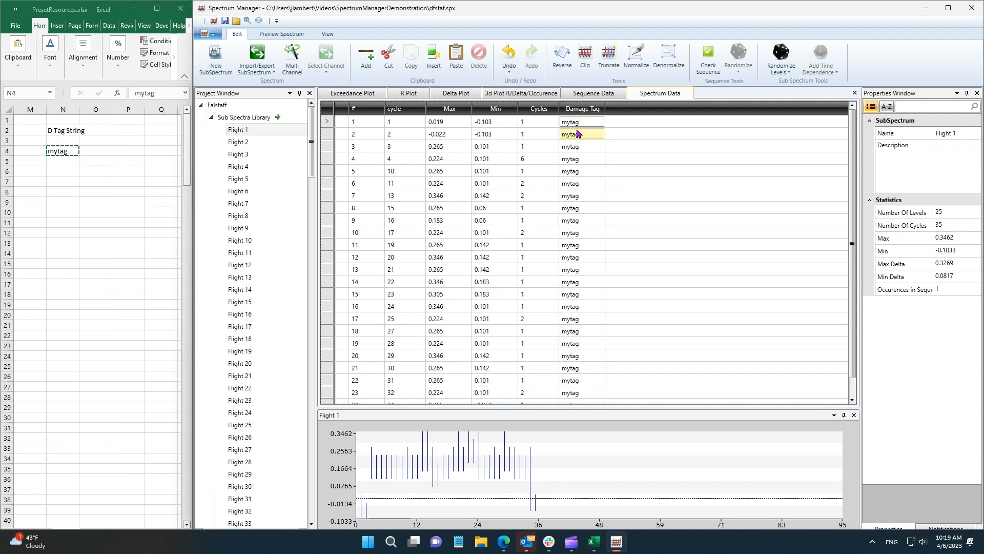
# Fill Flight 3's entire Damage Tag column with the copied mytag string
pyautogui.click(257, 155)
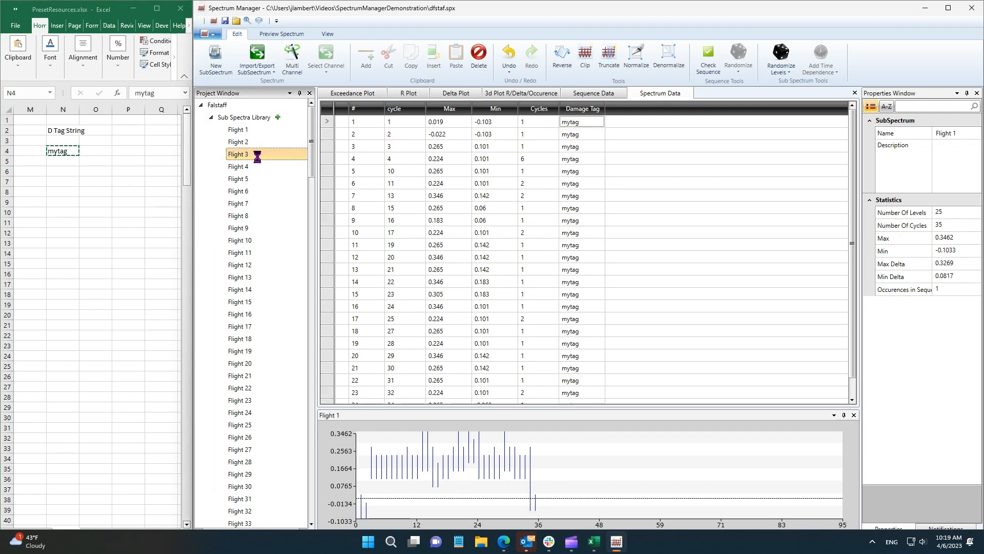
pyautogui.click(583, 108)
pyautogui.hotkey('ctrl', 'v')
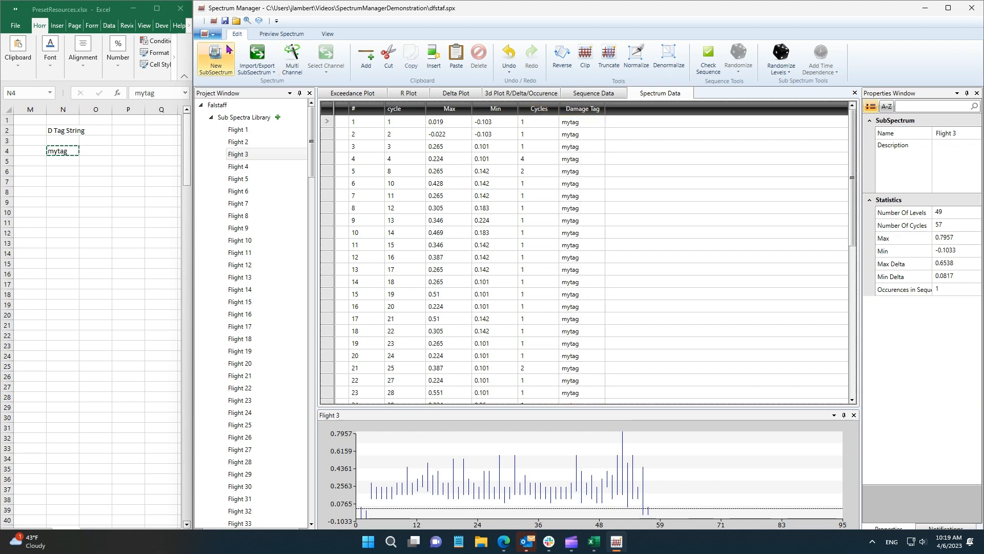
# Save the tagged spectrum as a new SPX file named dfstafWithTags.spx in the SpectrumManagerDemonstration folder
pyautogui.click(207, 34)
pyautogui.moveTo(277, 167)
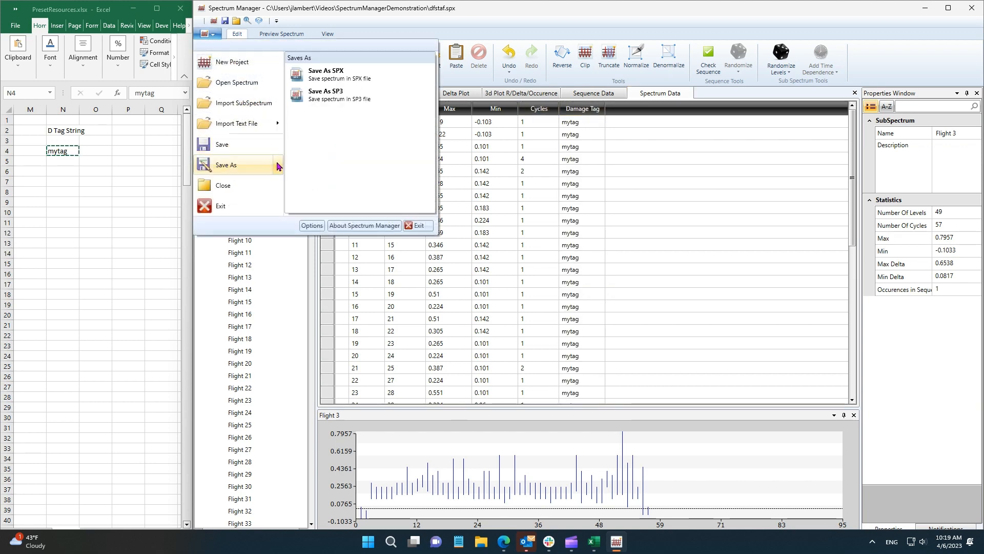
pyautogui.click(365, 78)
pyautogui.click(281, 239)
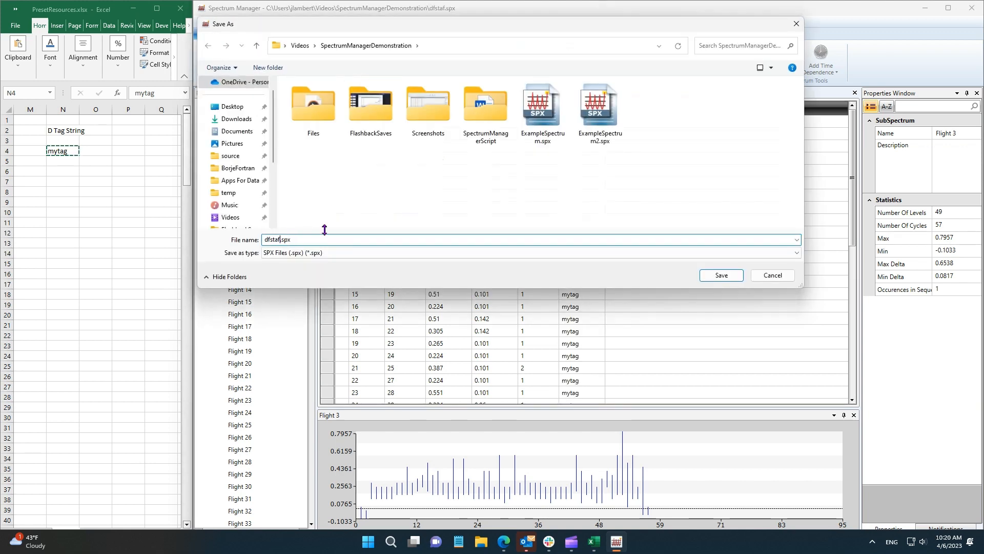
pyautogui.write('WithTags')
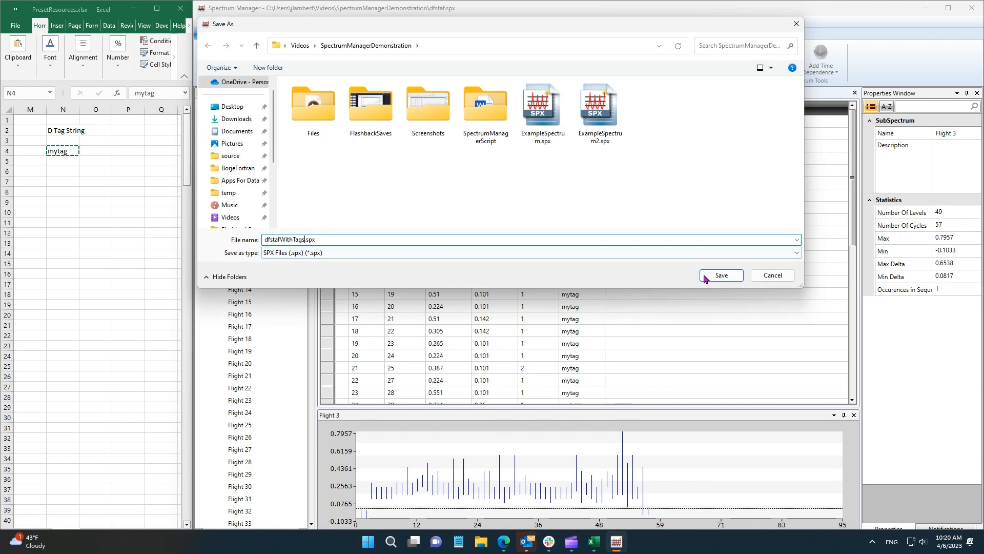
pyautogui.click(721, 275)
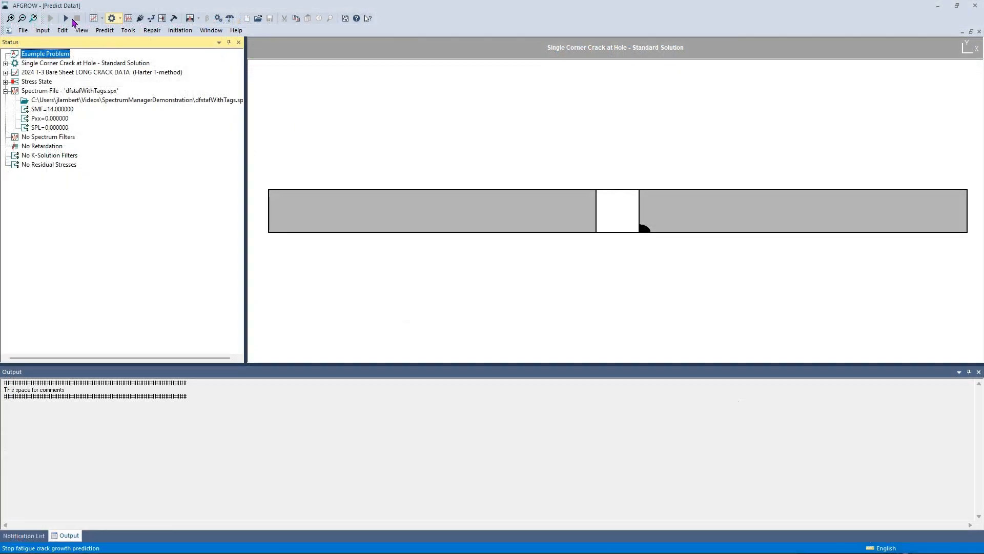
# Switch to AFGROW and run the fatigue crack growth prediction with the dfstafWithTags.spx spectrum
pyautogui.click(66, 19)
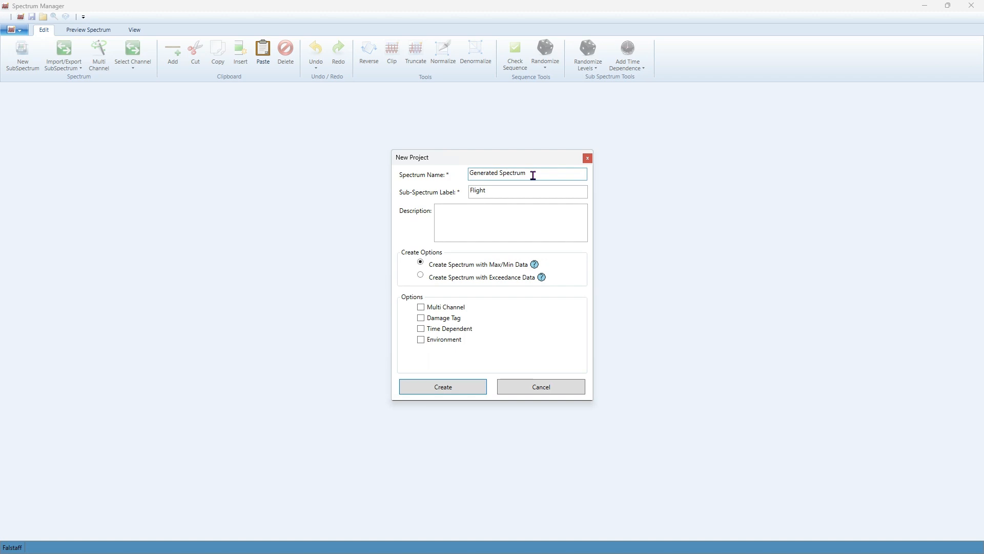
# Start the new Spectrum Manager project from exceedance data, paste the copied exceedance table into the wizard and draw its curves
pyautogui.click(474, 279)
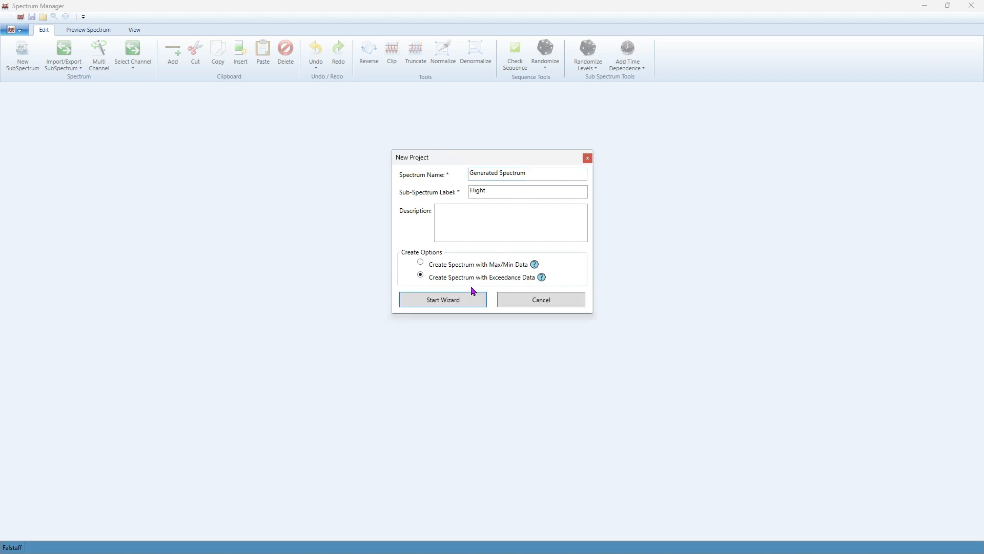
pyautogui.click(465, 304)
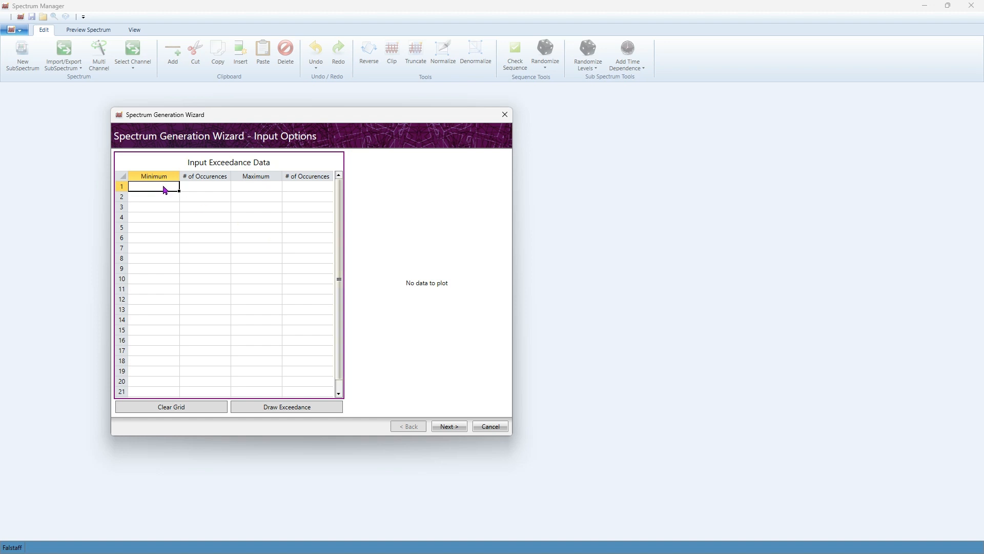
pyautogui.hotkey('ctrl', 'v')
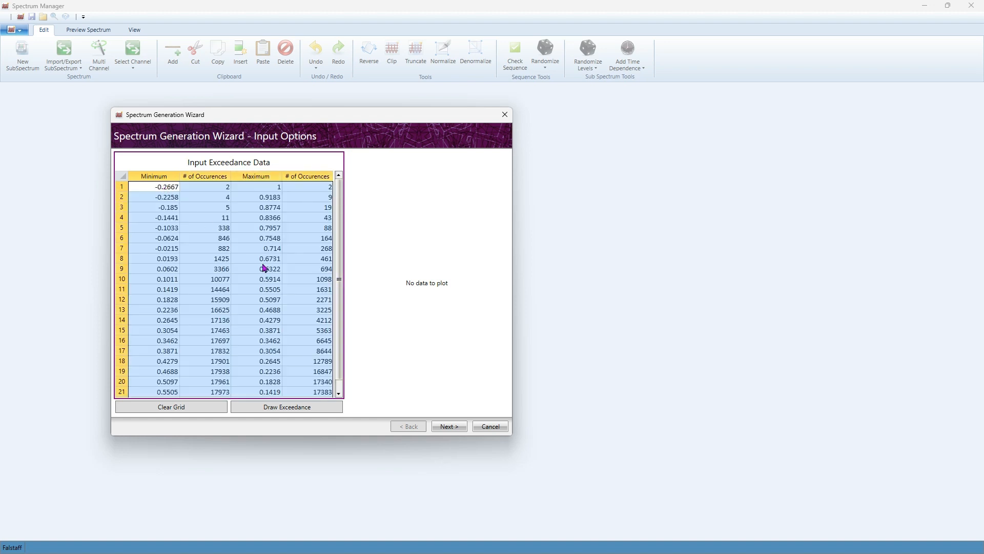
pyautogui.click(312, 410)
# Examine the final occurrence counts of the minimum and maximum exceedance data to compare them
pyautogui.scroll(-2, 282, 357)
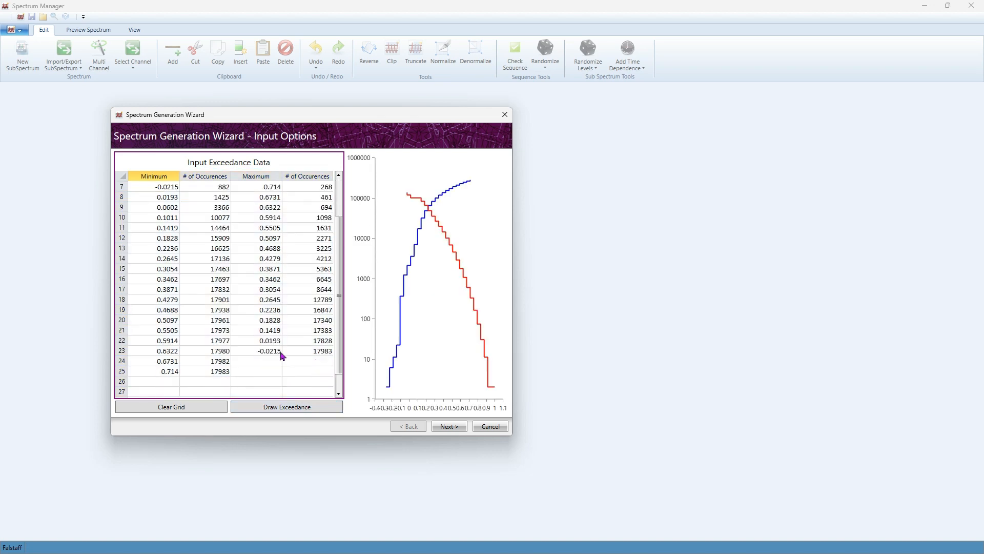
pyautogui.click(217, 374)
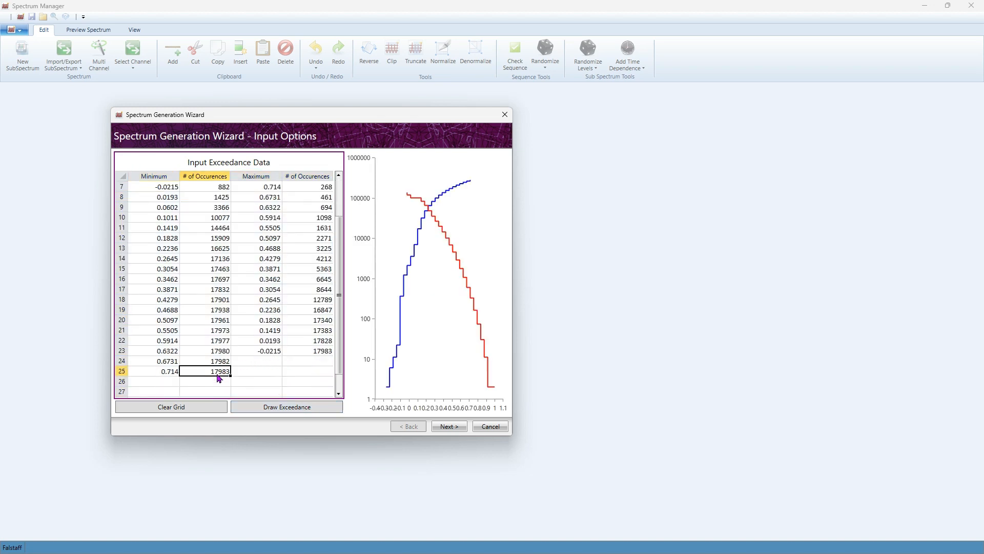
pyautogui.keyDown('ctrl'); pyautogui.click(318, 354); pyautogui.keyUp('ctrl')
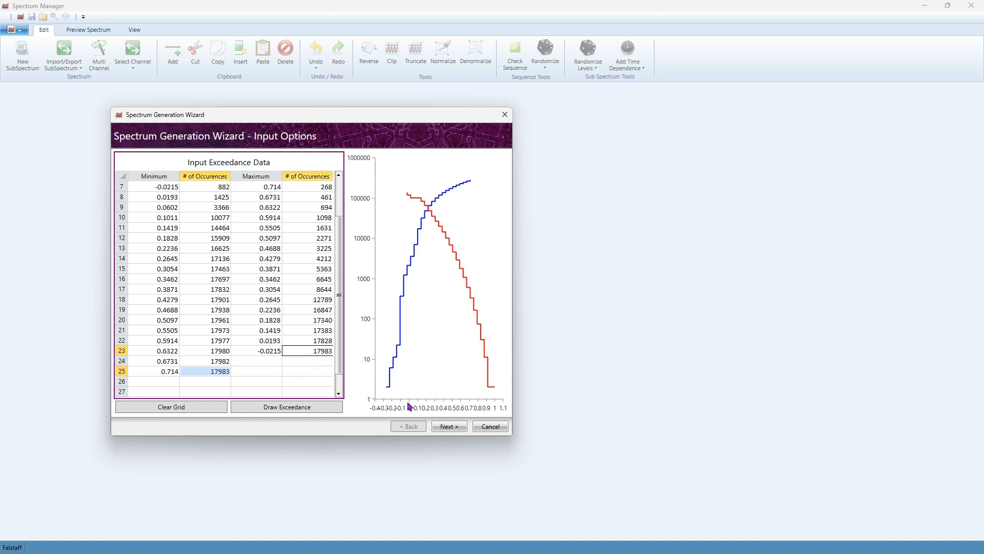
# Set a custom number of 3 flights and add ground-air-ground cycles at the beginning of each flight
pyautogui.click(447, 426)
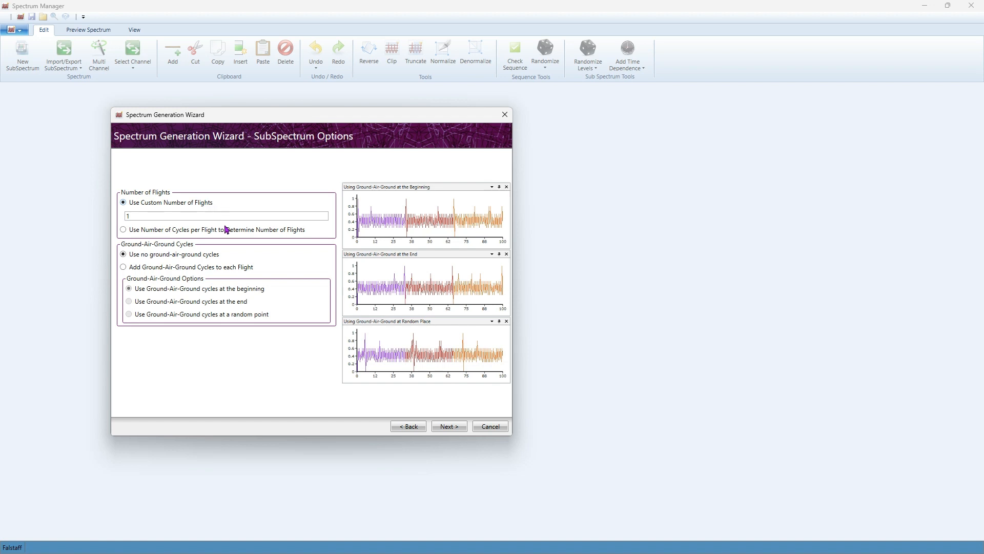
pyautogui.click(226, 230)
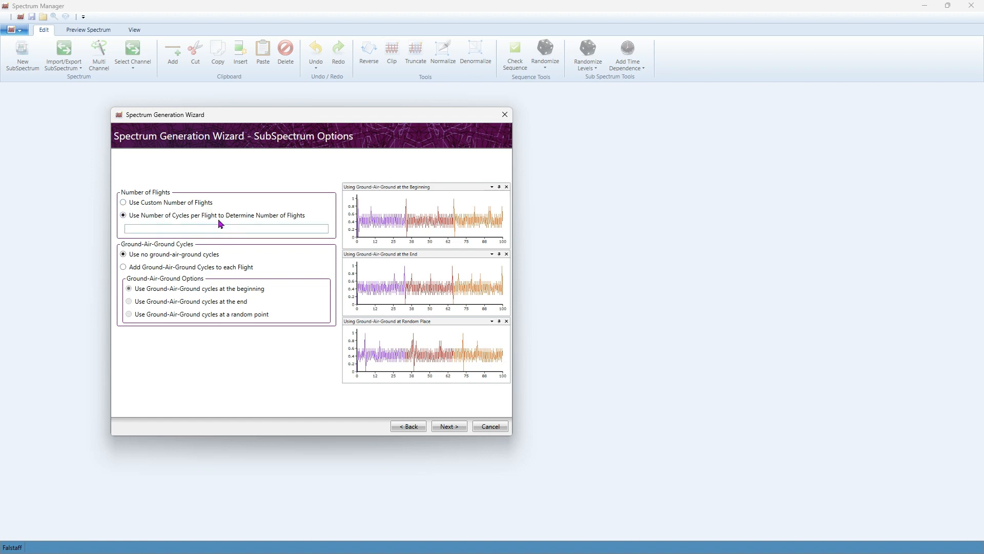
pyautogui.click(204, 204)
pyautogui.moveTo(197, 214); pyautogui.dragTo(121, 215)
pyautogui.write('3')
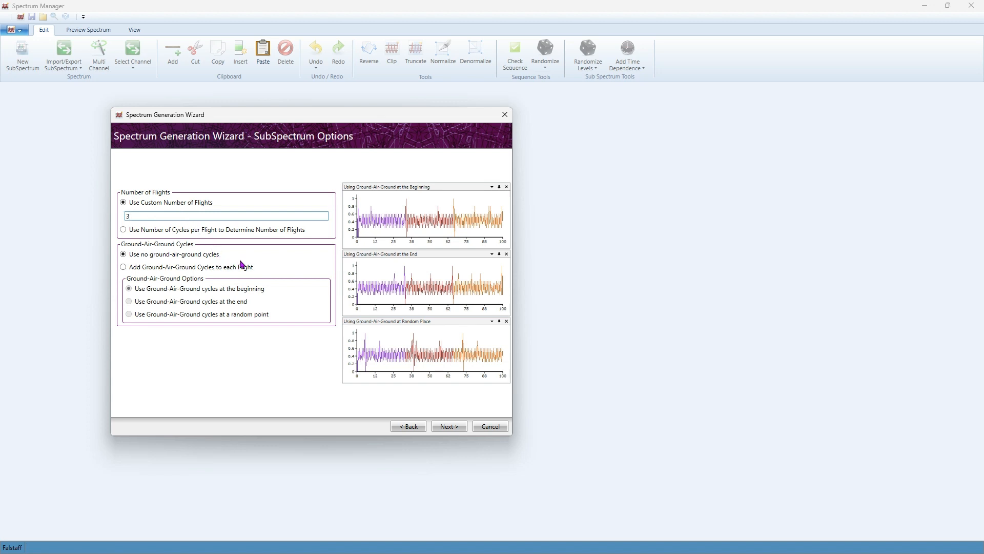
pyautogui.click(255, 268)
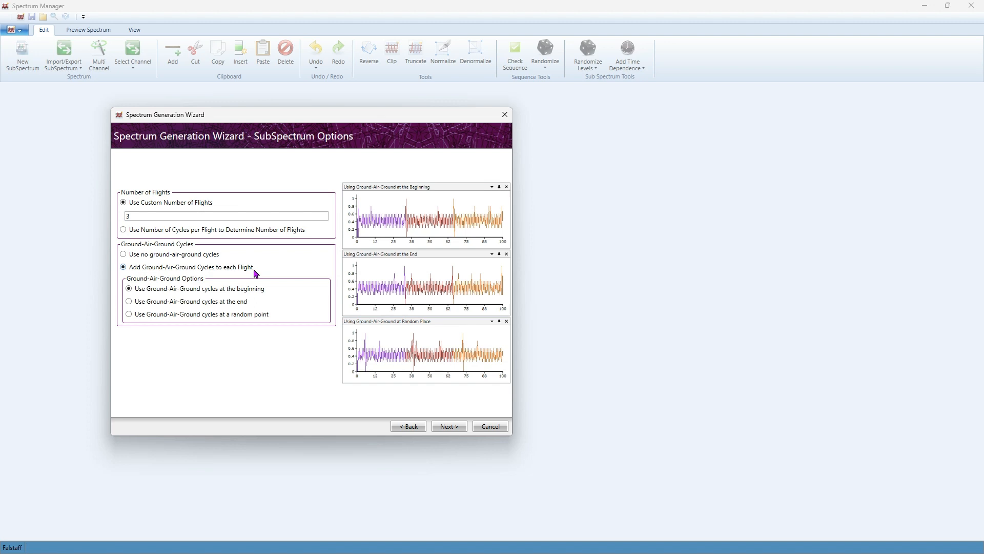
pyautogui.click(252, 301)
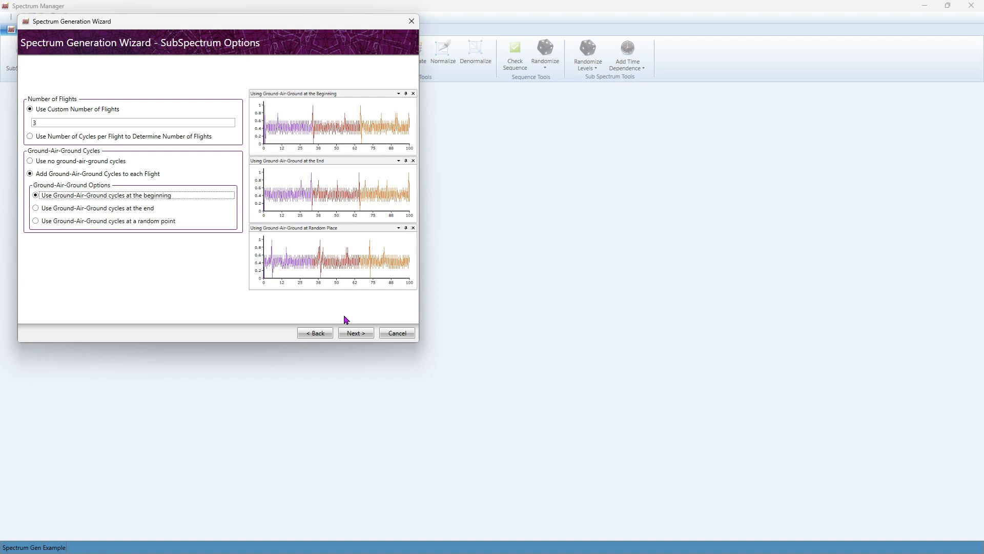
pyautogui.click(353, 333)
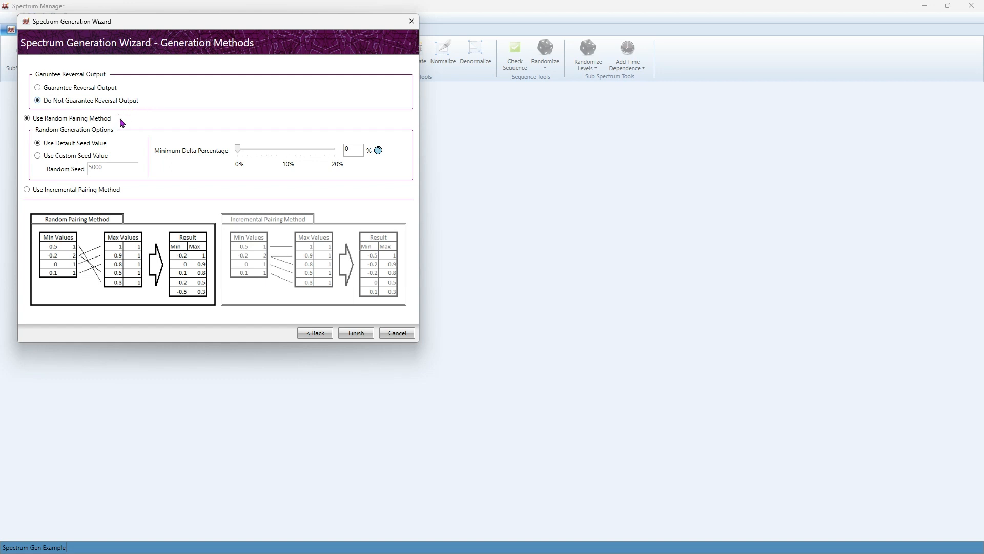
# Alternate between the incremental and random pairing methods to compare their pairing diagrams
pyautogui.click(137, 192)
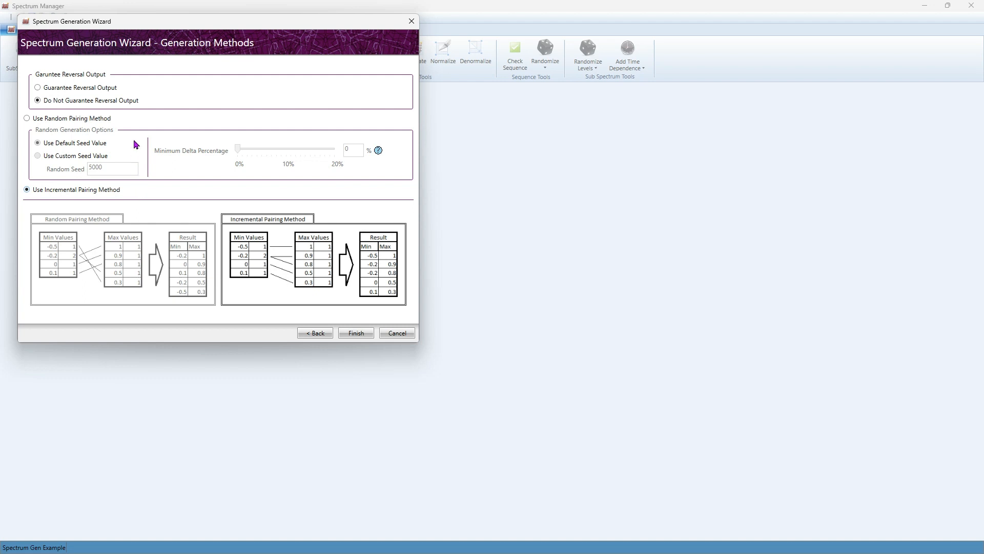
pyautogui.click(121, 118)
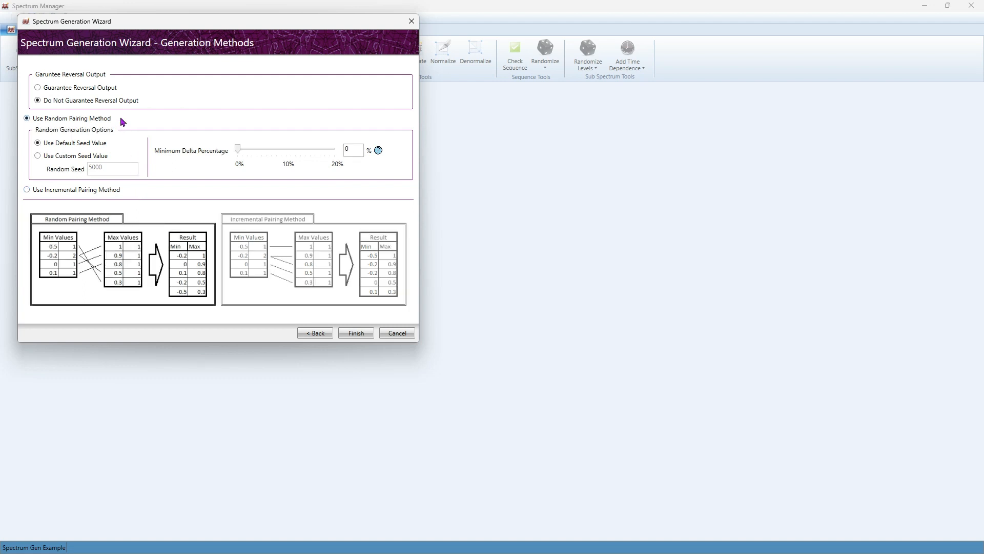
pyautogui.click(139, 193)
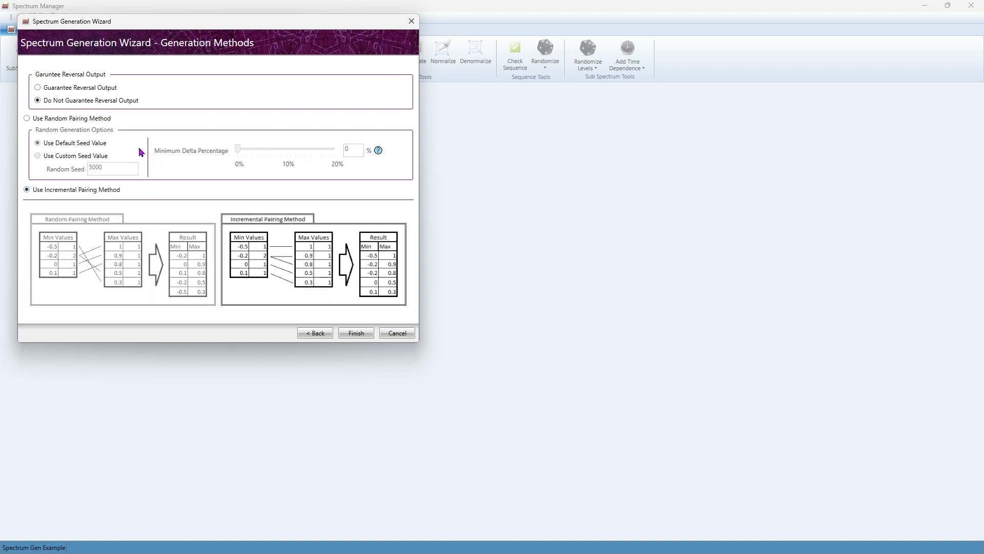
pyautogui.click(132, 123)
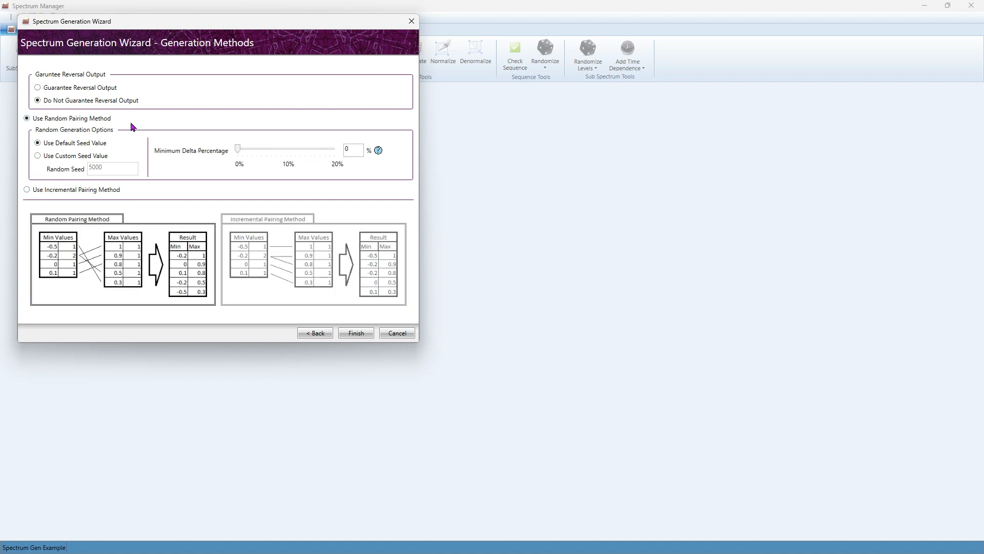
# Use a custom seed value of 6000 for the random pairing method
pyautogui.click(108, 156)
pyautogui.moveTo(109, 168); pyautogui.dragTo(90, 167)
pyautogui.write('6000')
# Try to generate the spectrum with a minimum delta percentage of 10%
pyautogui.moveTo(240, 151); pyautogui.dragTo(286, 154)
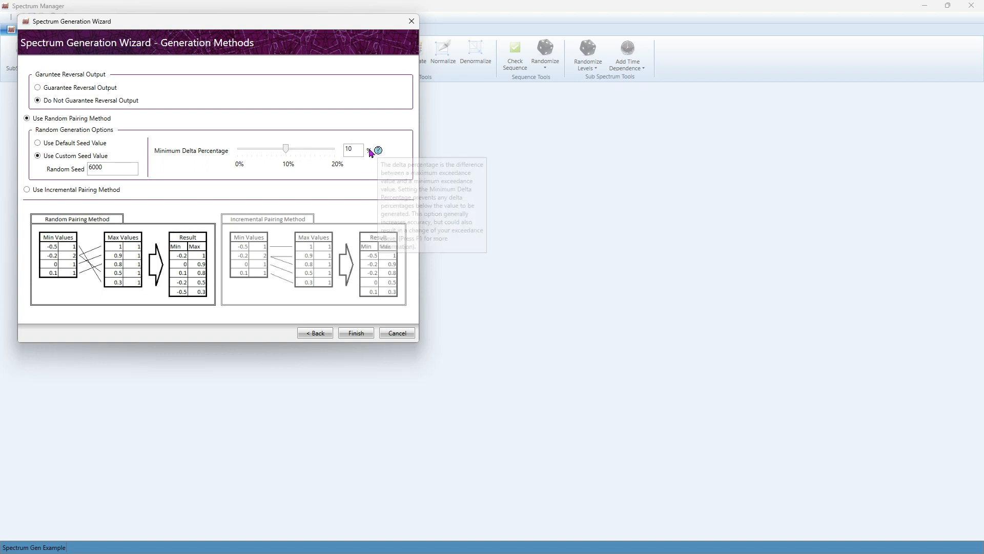
pyautogui.click(359, 333)
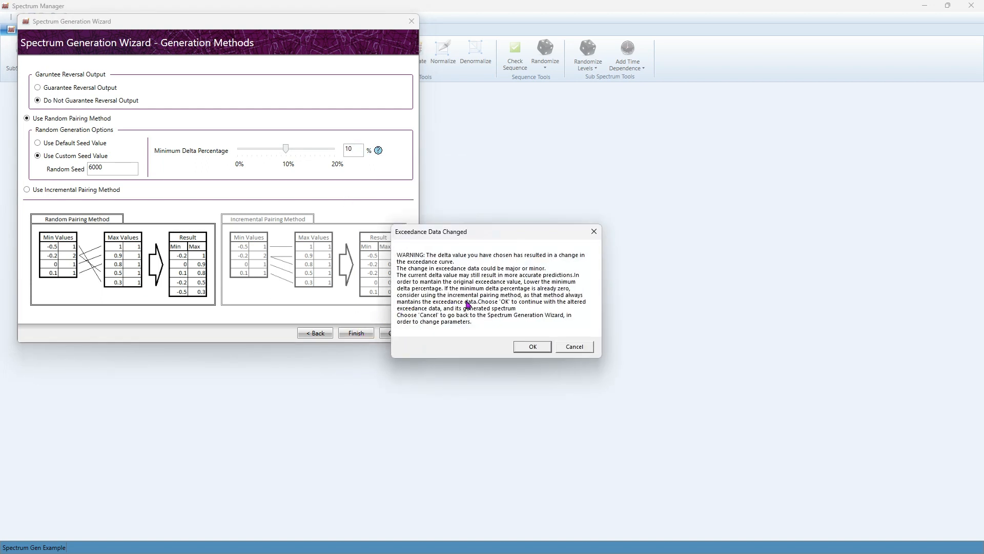
pyautogui.click(575, 347)
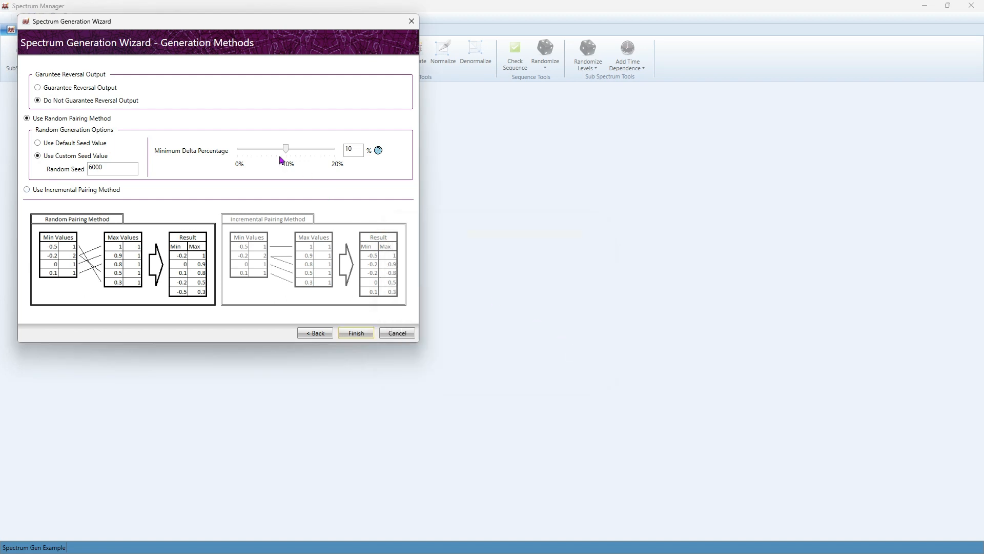
# Lower the minimum delta percentage below 10% and generate the spectrum
pyautogui.moveTo(285, 149); pyautogui.dragTo(251, 152)
pyautogui.click(356, 333)
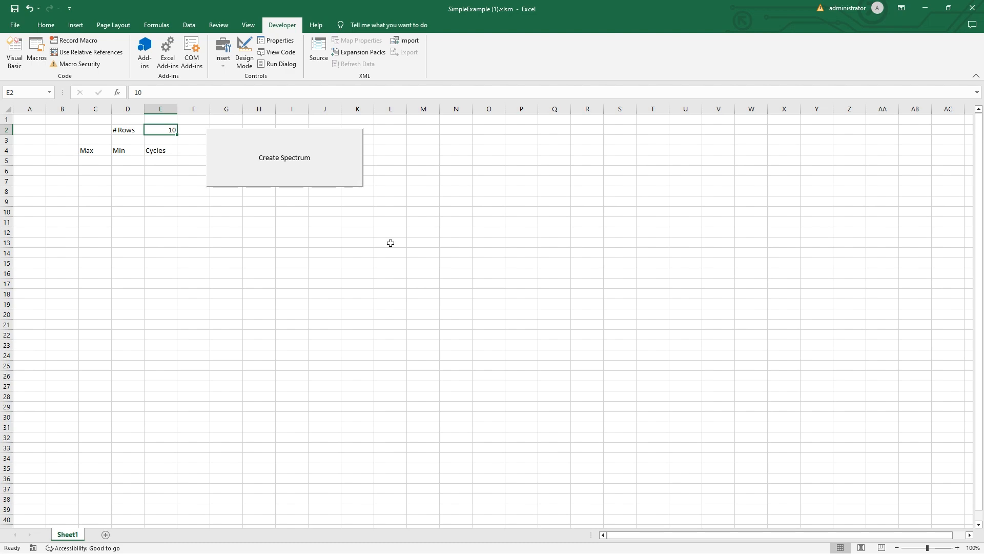
# In Excel's Visual Basic editor, examine the SpectrumManager Application members and the Module1 code of SimpleExample (1).xlsm
pyautogui.click(15, 61)
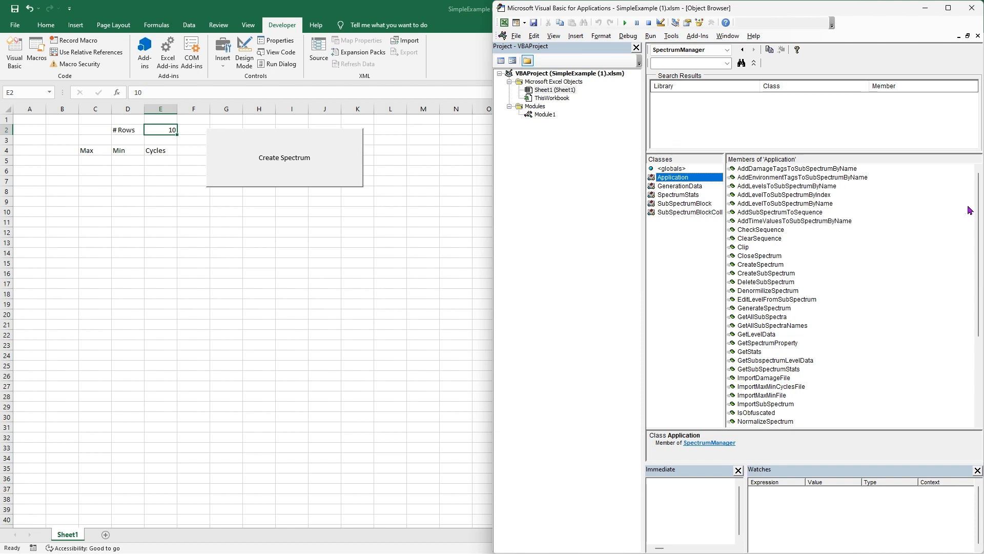
pyautogui.moveTo(979, 213); pyautogui.dragTo(976, 301)
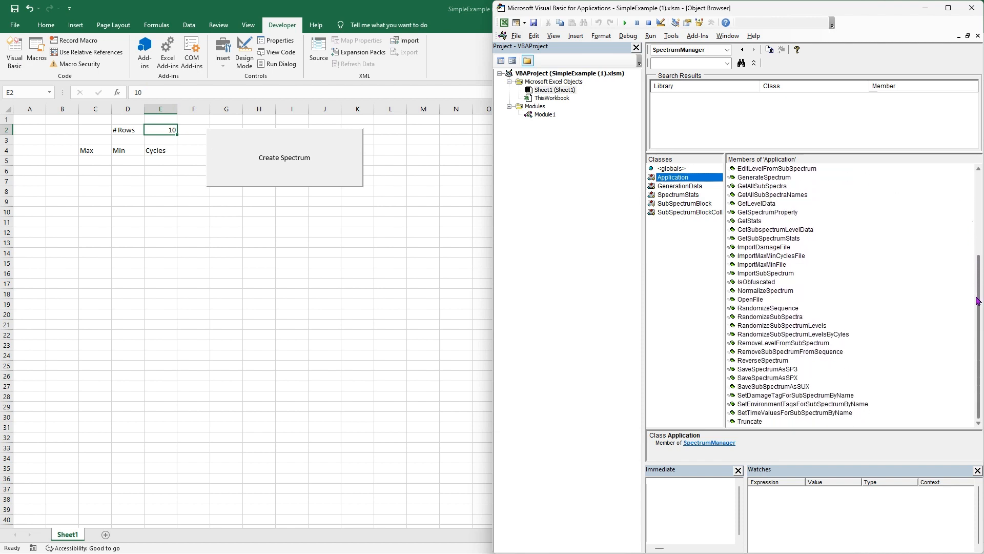
pyautogui.doubleClick(544, 119)
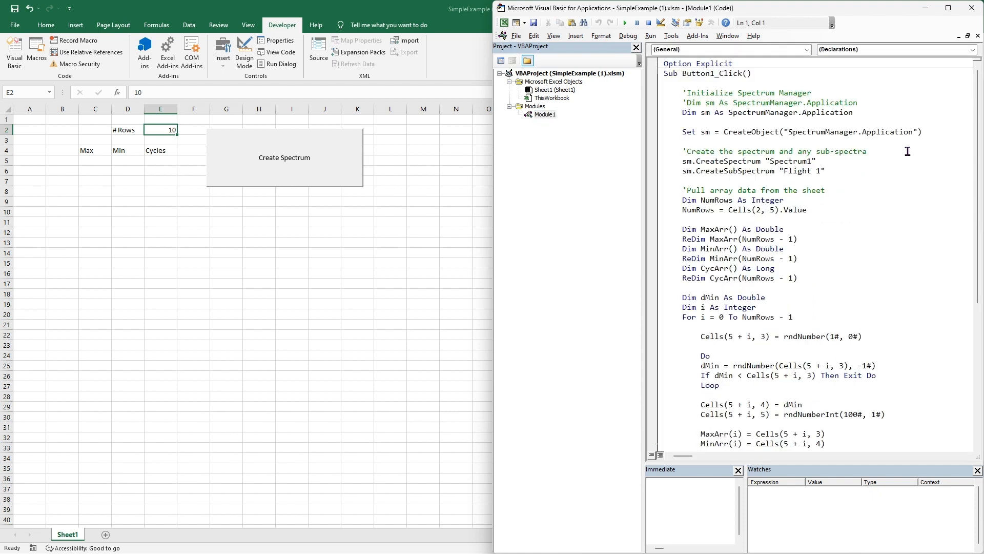
pyautogui.moveTo(977, 155); pyautogui.dragTo(974, 310)
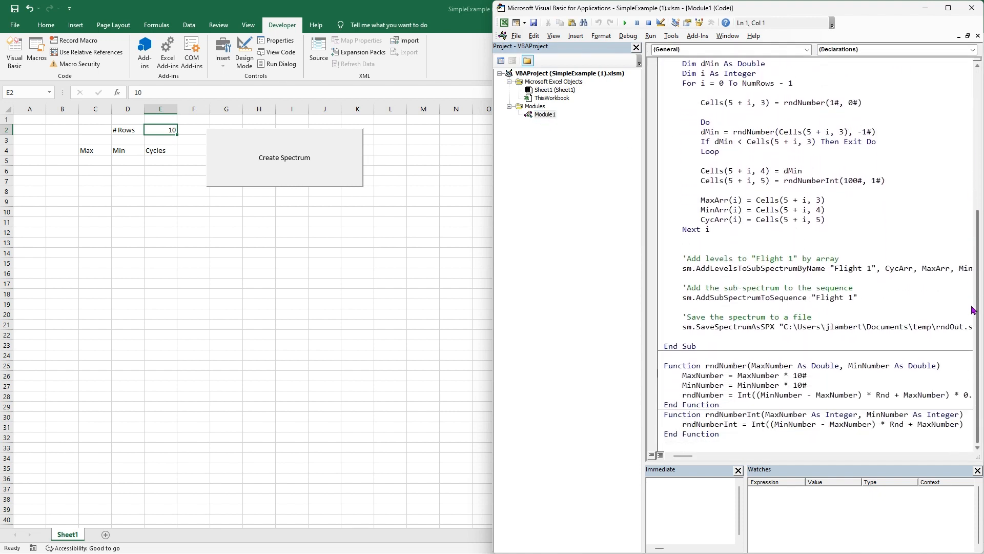
# Return to Sheet1 and run its Create Spectrum macro for 10 rows
pyautogui.click(925, 9)
pyautogui.click(327, 162)
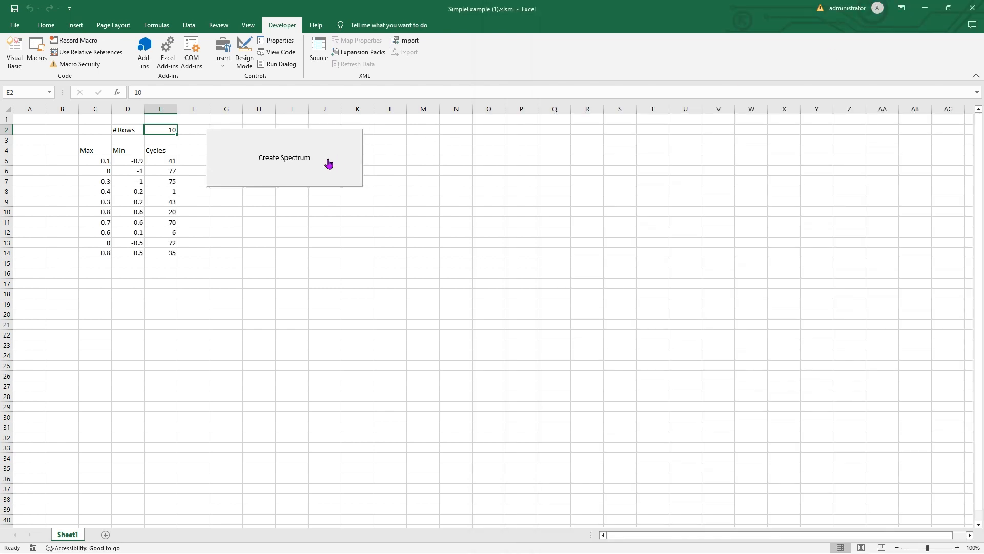